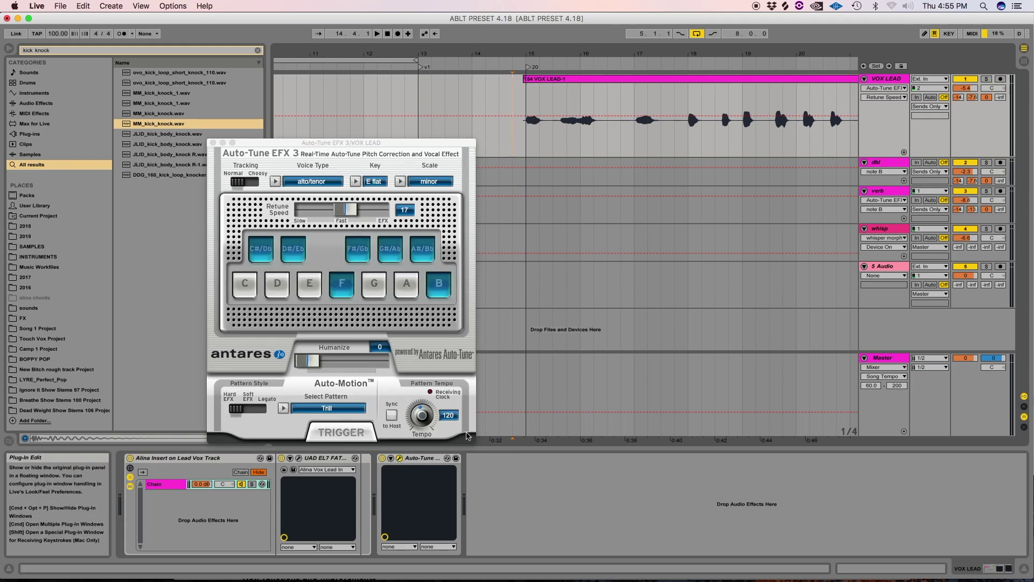
{"action": "left_click_drag", "start_coordinate": [349, 142], "coordinate": [411, 79]}
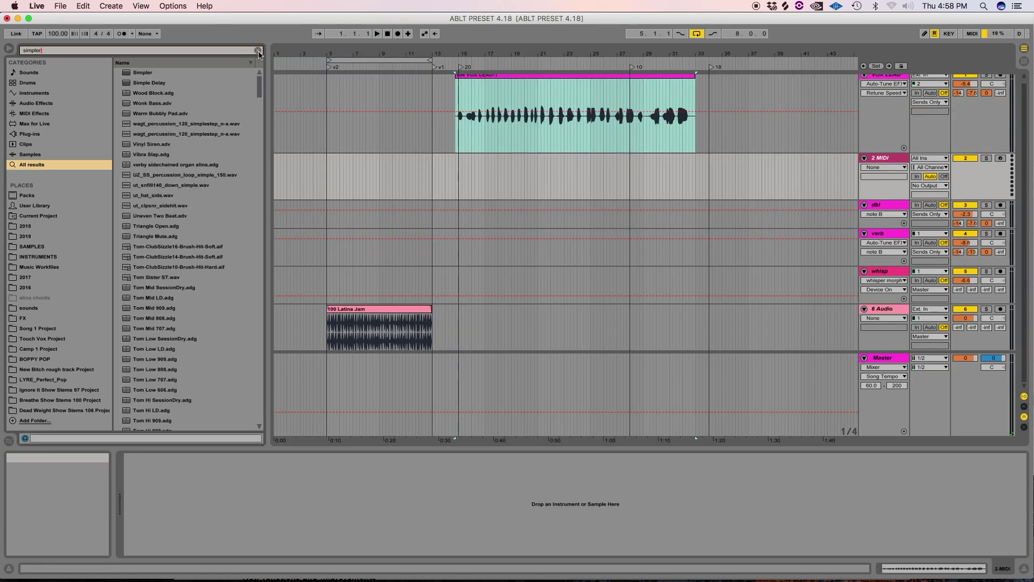
Load a Simpler on the empty MIDI track and use the 154 VOX LEAD-1 clip as its sample
{"action": "left_click", "coordinate": [142, 75]}
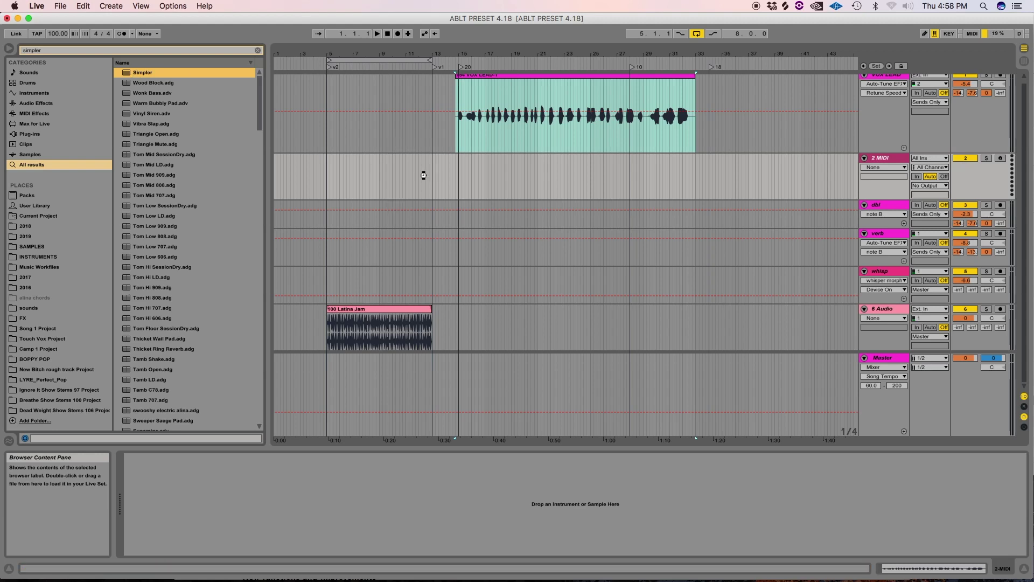
{"action": "left_click_drag", "start_coordinate": [424, 175], "coordinate": [423, 176]}
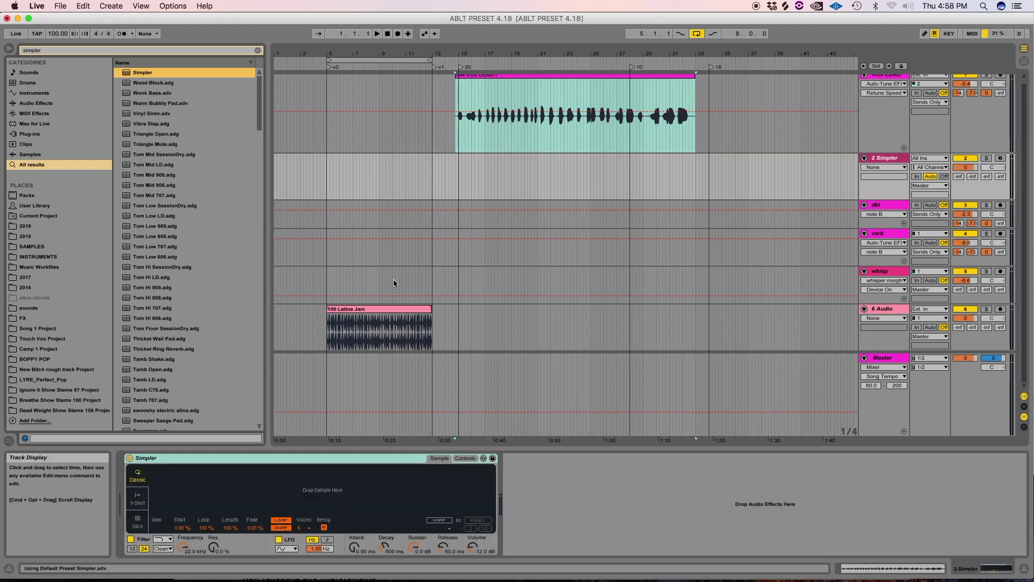
{"action": "left_click", "coordinate": [515, 89]}
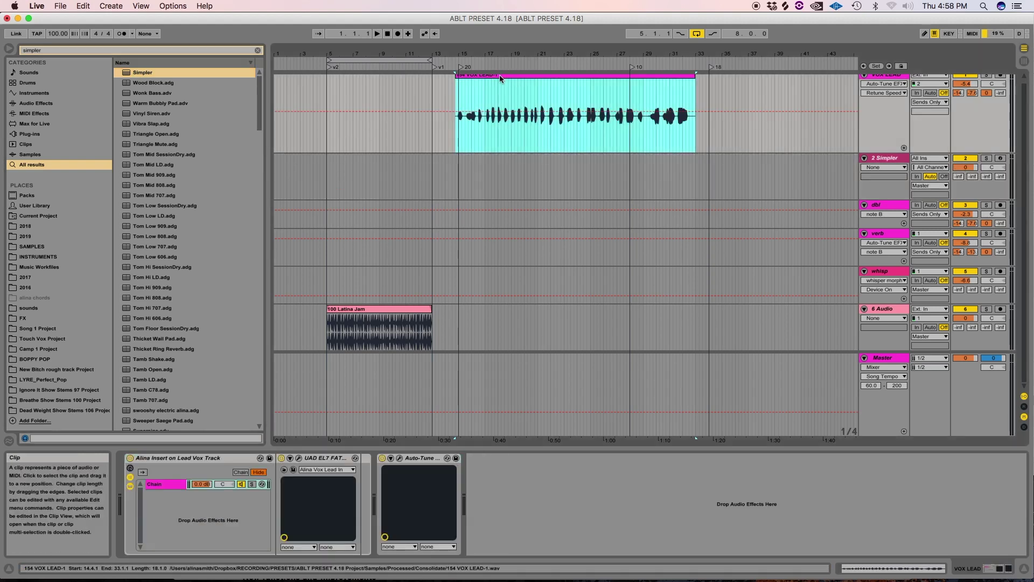
{"action": "left_click", "coordinate": [882, 158]}
{"action": "left_click_drag", "start_coordinate": [488, 76], "coordinate": [223, 492]}
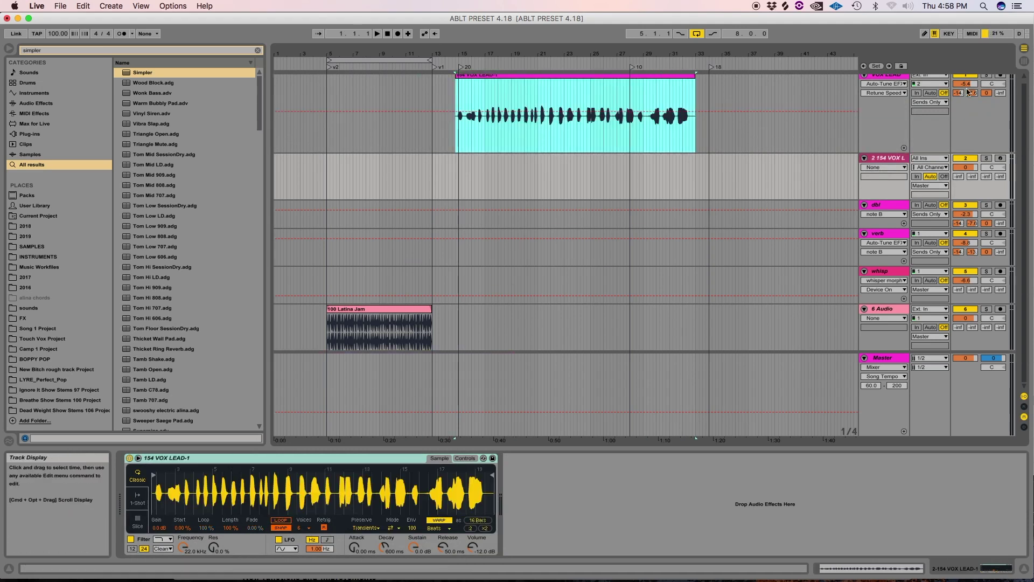
Deactivate the VOX LEAD track and make the Simpler track below it taller
{"action": "left_click", "coordinate": [965, 76]}
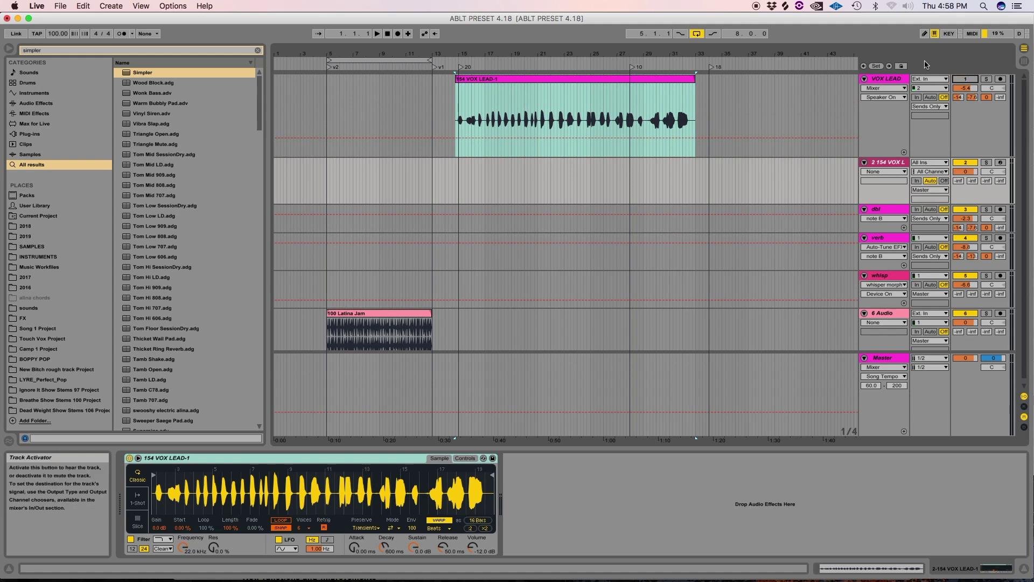
{"action": "left_click", "coordinate": [879, 163]}
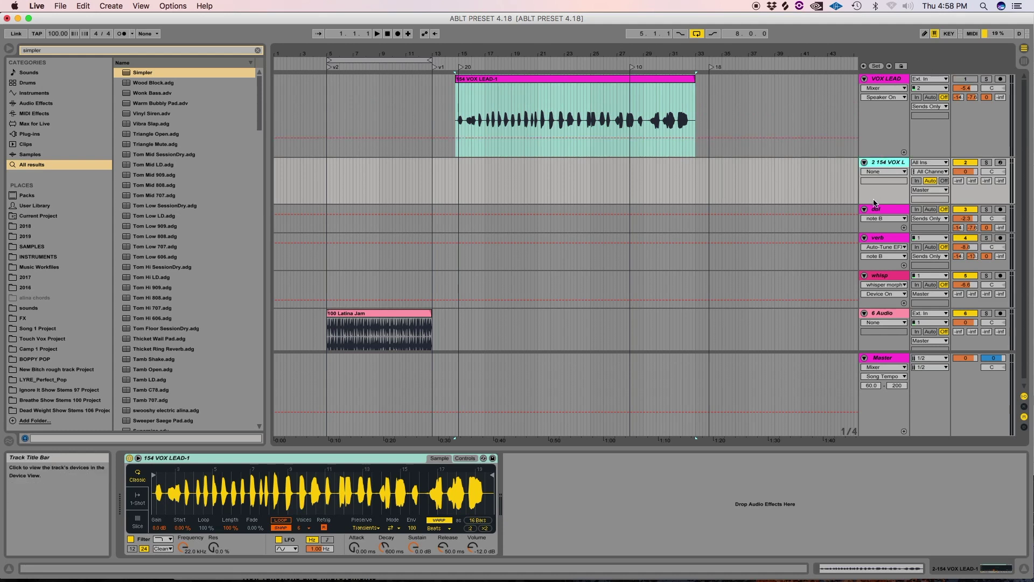
{"action": "left_click_drag", "start_coordinate": [875, 203], "coordinate": [874, 230]}
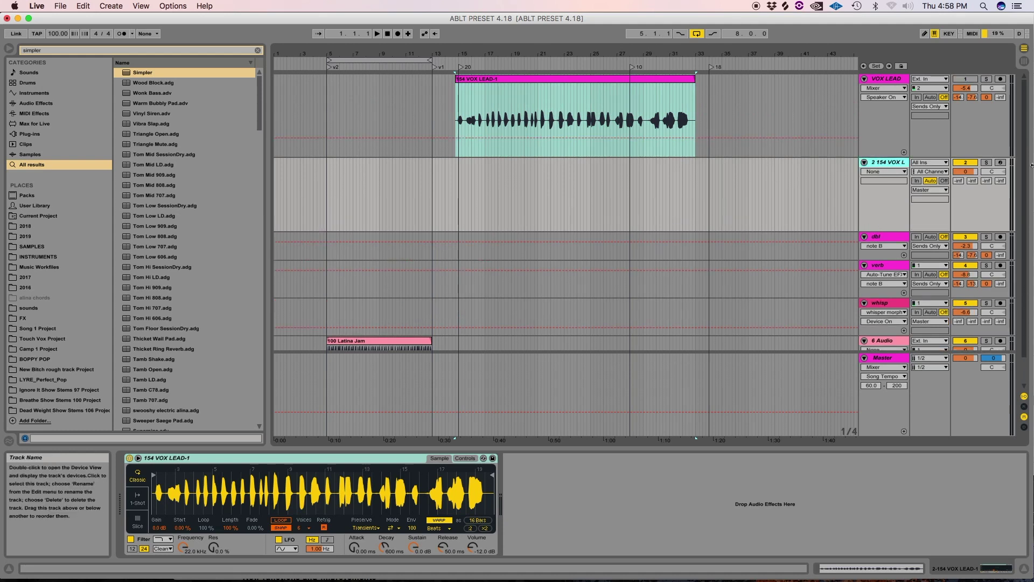
Arm the Simpler track for recording and switch Simpler to Slice mode
{"action": "left_click", "coordinate": [1000, 163]}
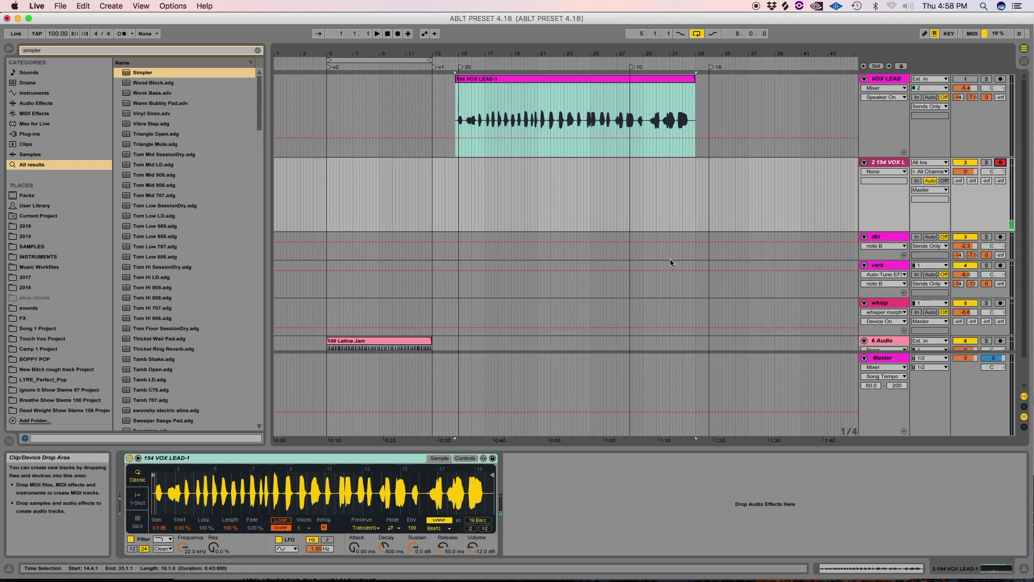
{"action": "left_click", "coordinate": [138, 521]}
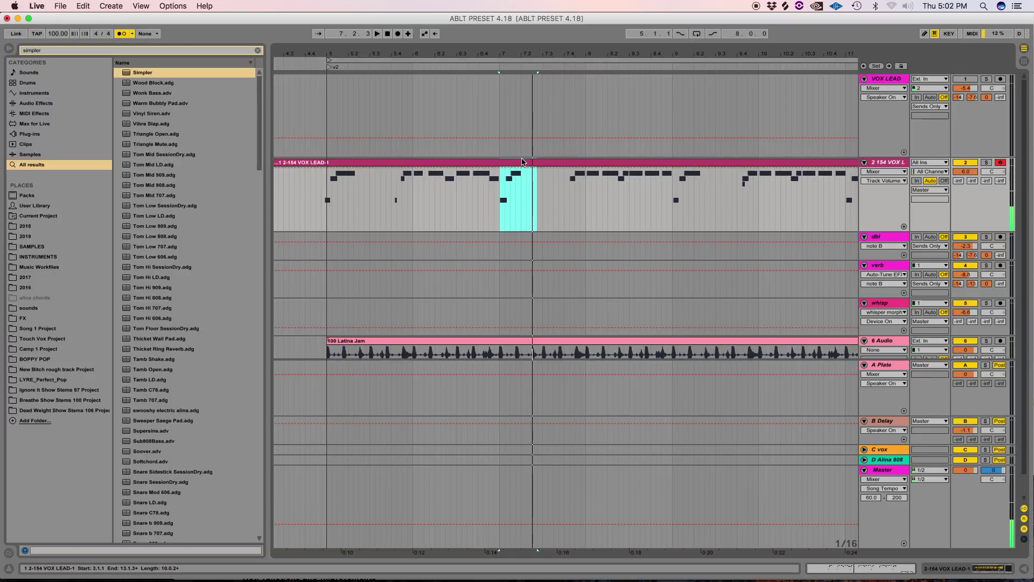
Copy the short MIDI segments at bar 7 and 6.2.3 to the start of bar 5 and just before bar 6, removing the stray low note
{"action": "left_click_drag", "start_coordinate": [522, 161], "coordinate": [310, 163]}
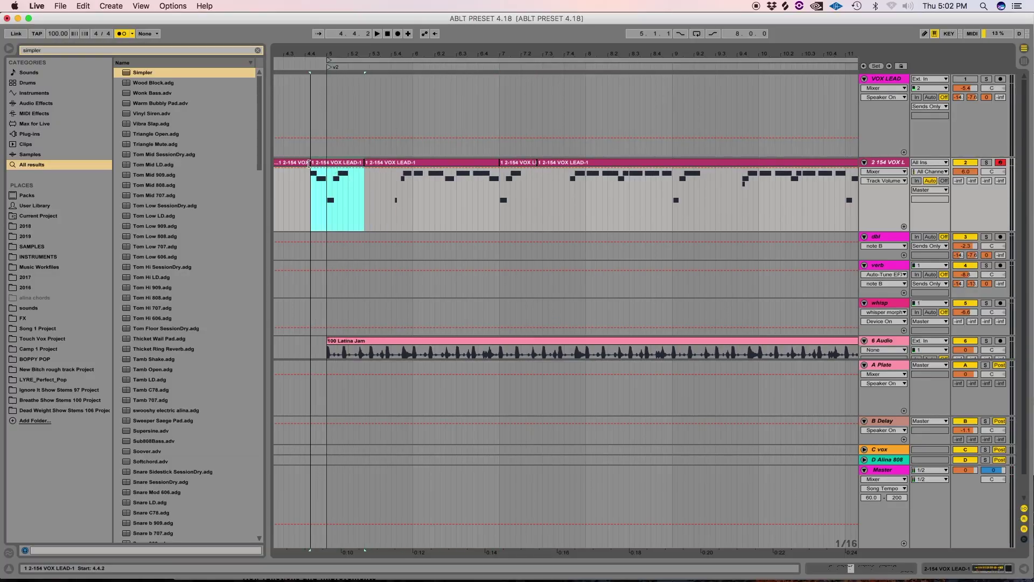
{"action": "left_click", "coordinate": [328, 197]}
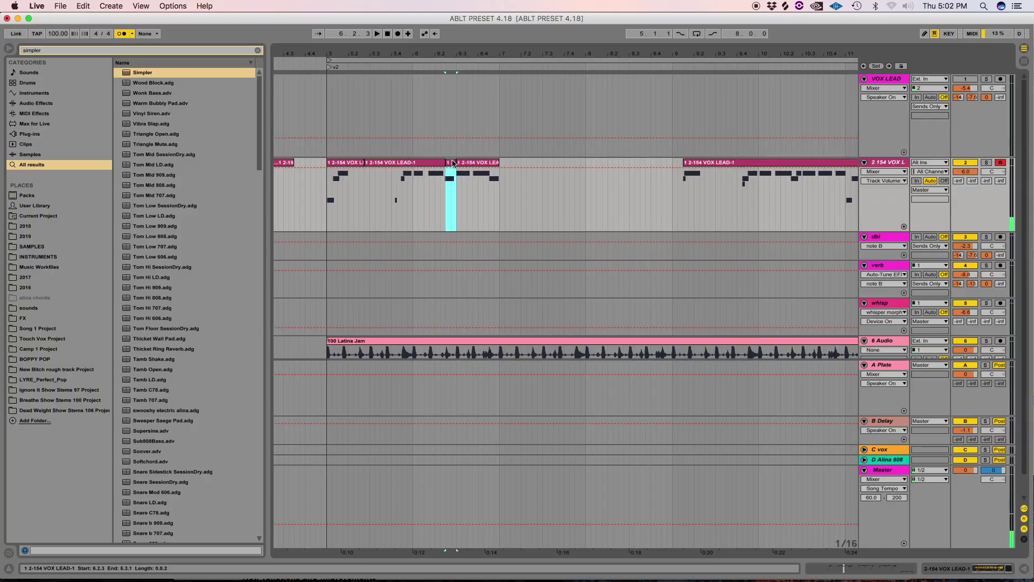
{"action": "left_click_drag", "start_coordinate": [452, 164], "coordinate": [396, 181]}
{"action": "key", "text": "BackSpace"}
{"action": "key", "text": "space"}
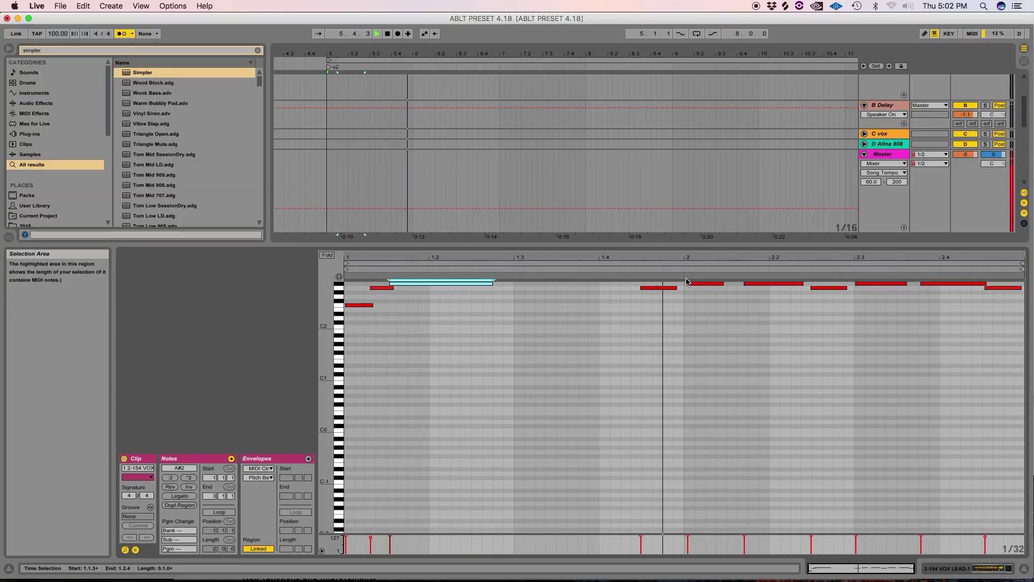
{"action": "left_click", "coordinate": [643, 289]}
{"action": "left_click_drag", "start_coordinate": [651, 289], "coordinate": [491, 295]}
{"action": "key", "text": "super+z"}
{"action": "key", "text": "super+z"}
{"action": "key", "text": "super+z"}
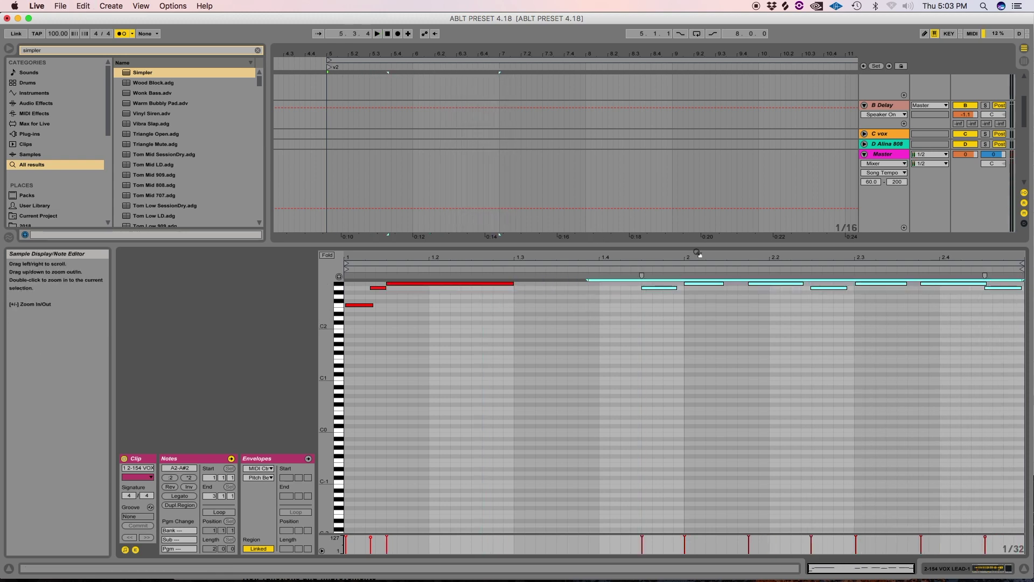
Quantize the selected MIDI notes to 1/16 at 91%, adjusting only the note starts
{"action": "key", "text": "super+shift+u"}
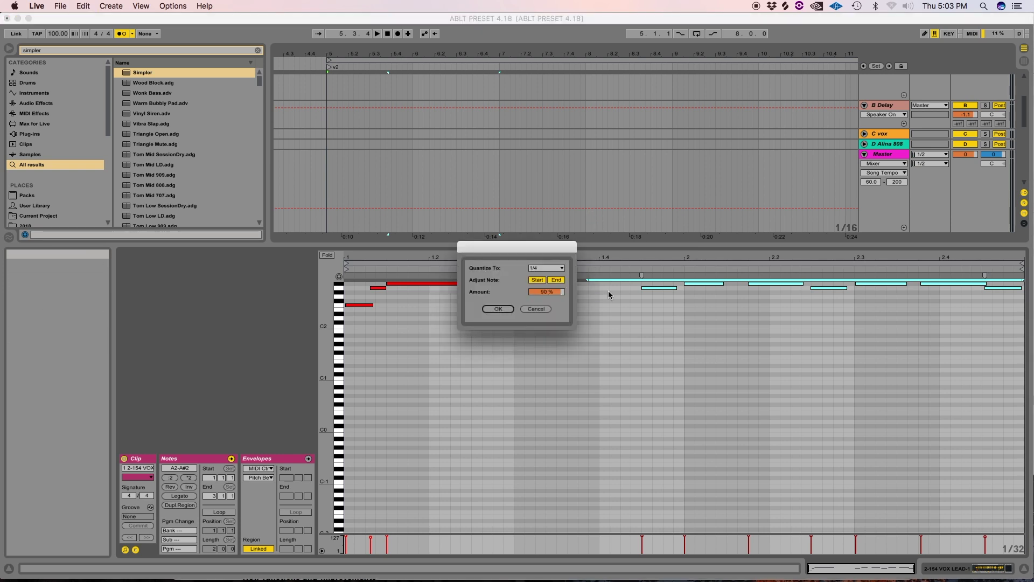
{"action": "left_click", "coordinate": [549, 269]}
{"action": "left_click", "coordinate": [540, 317]}
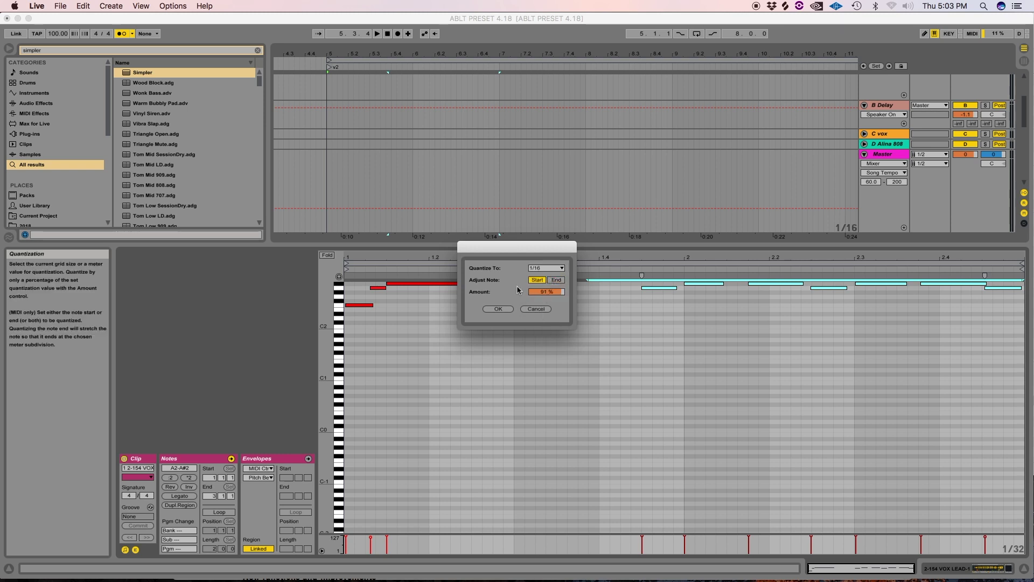
{"action": "left_click", "coordinate": [499, 312]}
{"action": "left_click", "coordinate": [633, 266]}
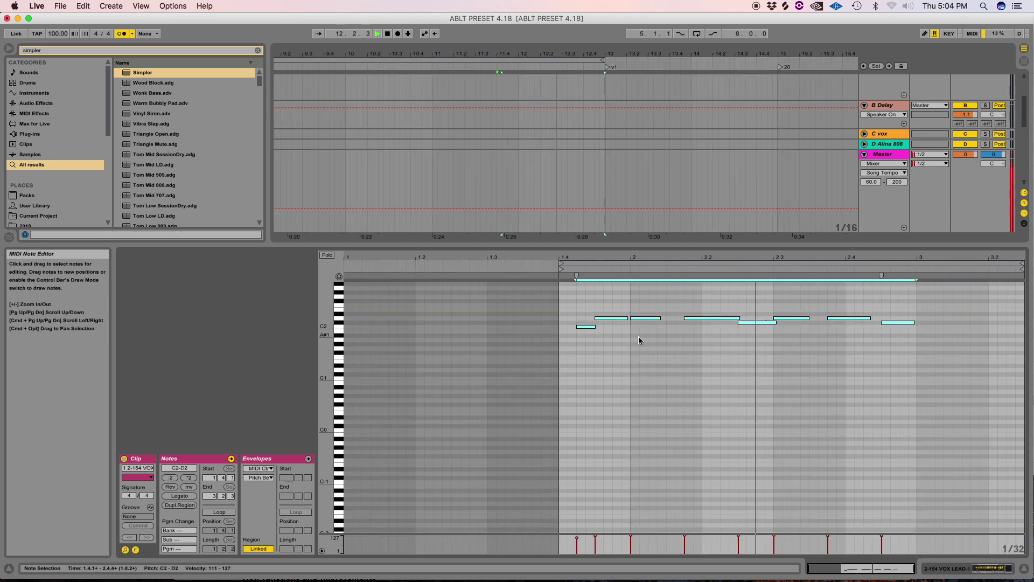
Deactivate the Simpler track's MIDI clip running from 9.1.3 to 11.4.1
{"action": "left_click", "coordinate": [826, 341]}
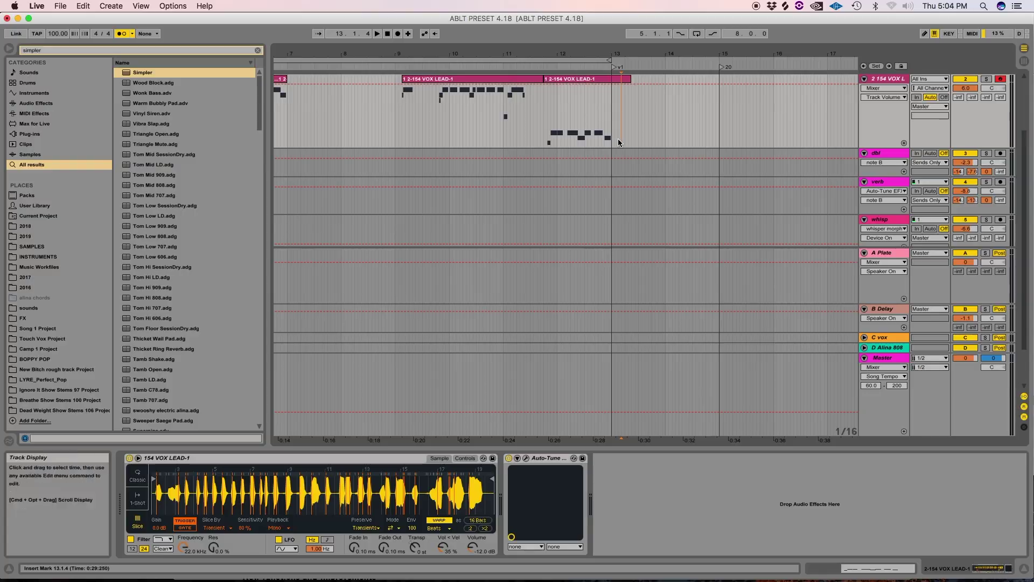
{"action": "left_click", "coordinate": [523, 83]}
{"action": "key", "text": "0"}
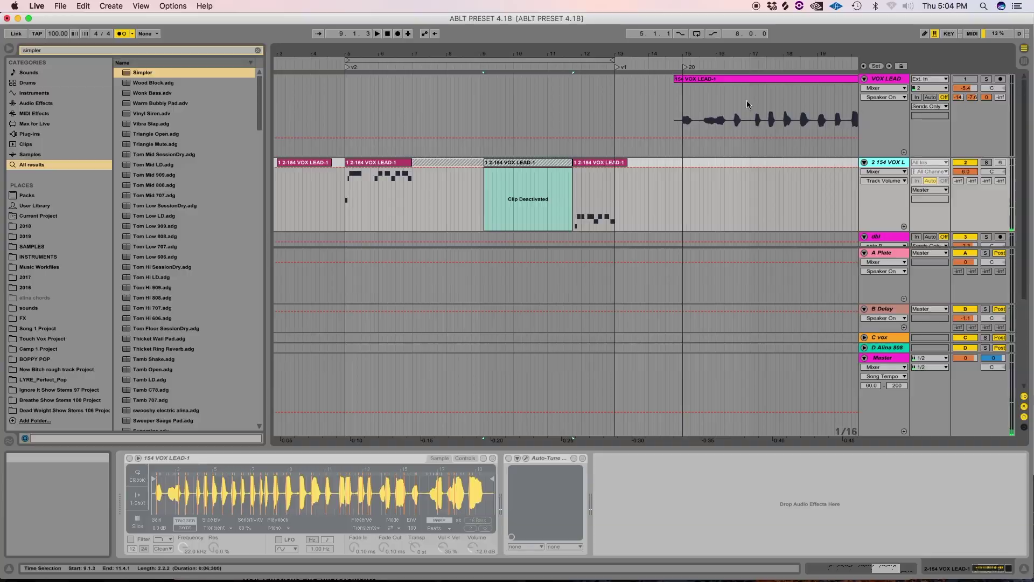
Place the frozen vocal chop clip from the Simpler track on the VOX LEAD track at bar 5
{"action": "right_click", "coordinate": [609, 187]}
{"action": "left_click", "coordinate": [707, 267]}
{"action": "left_click_drag", "start_coordinate": [615, 184], "coordinate": [350, 110]}
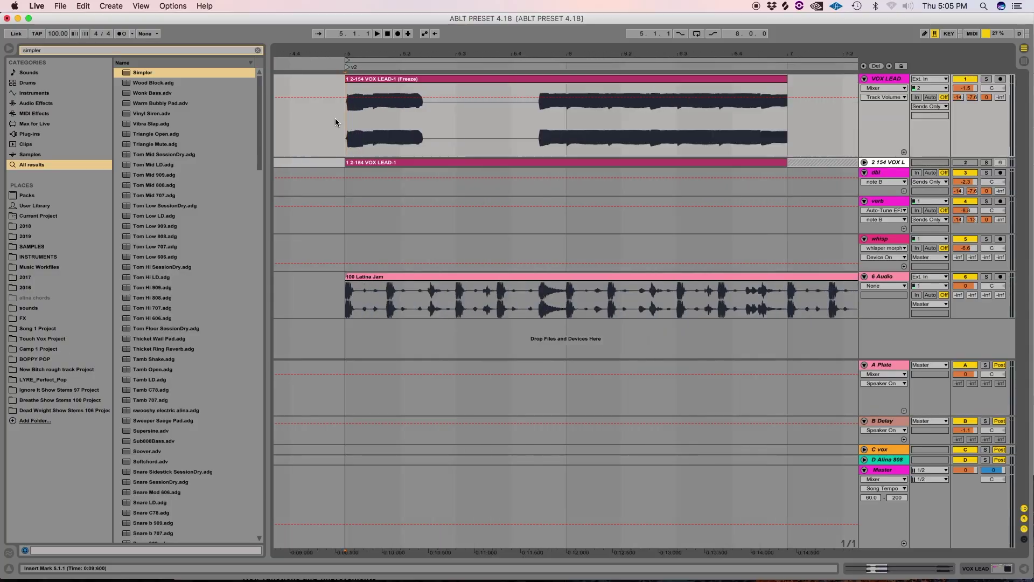
Set the arrangement grid to 1/16 and consolidate the VOX LEAD audio from 5.1.1 to 5.3.1 into its own clip
{"action": "right_click", "coordinate": [354, 115]}
{"action": "left_click", "coordinate": [426, 223]}
{"action": "left_click_drag", "start_coordinate": [522, 127], "coordinate": [311, 128]}
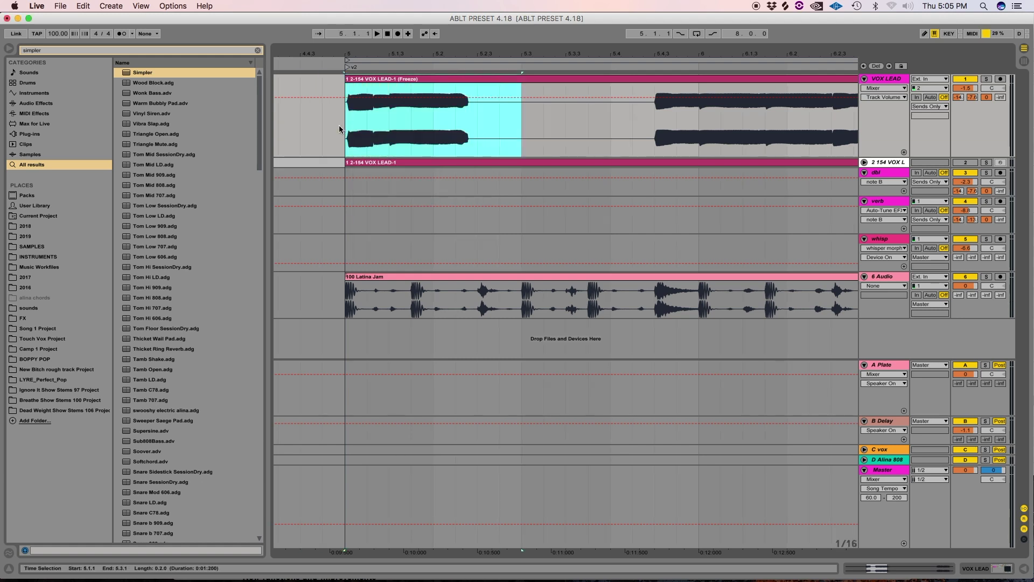
{"action": "key", "text": "super+j"}
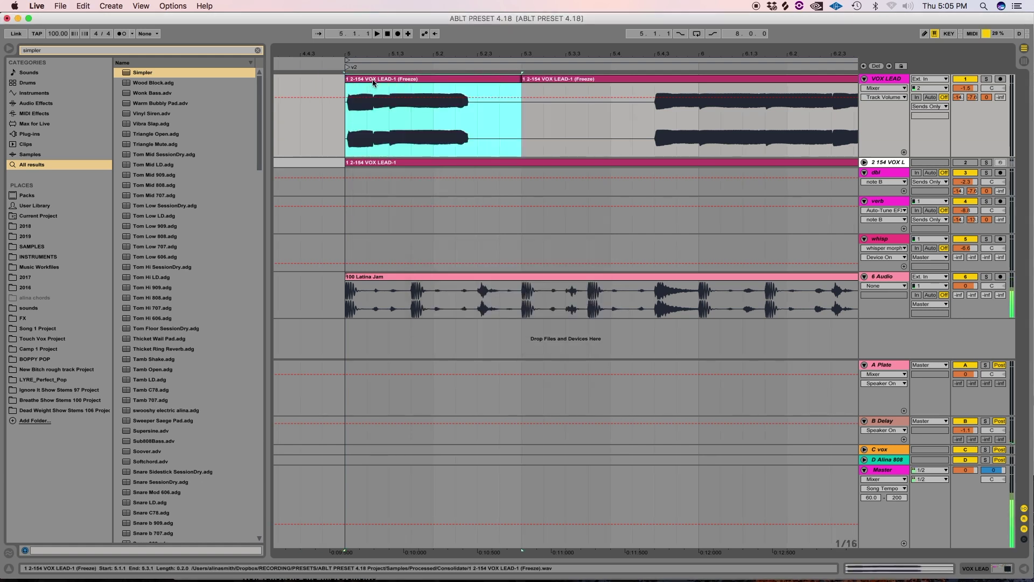
Open the consolidated clip, pin a warp marker at 1.1.3 and stretch the last note's end to just past 1.2.3
{"action": "double_click", "coordinate": [373, 78]}
{"action": "left_click", "coordinate": [541, 324]}
{"action": "left_click", "coordinate": [532, 275]}
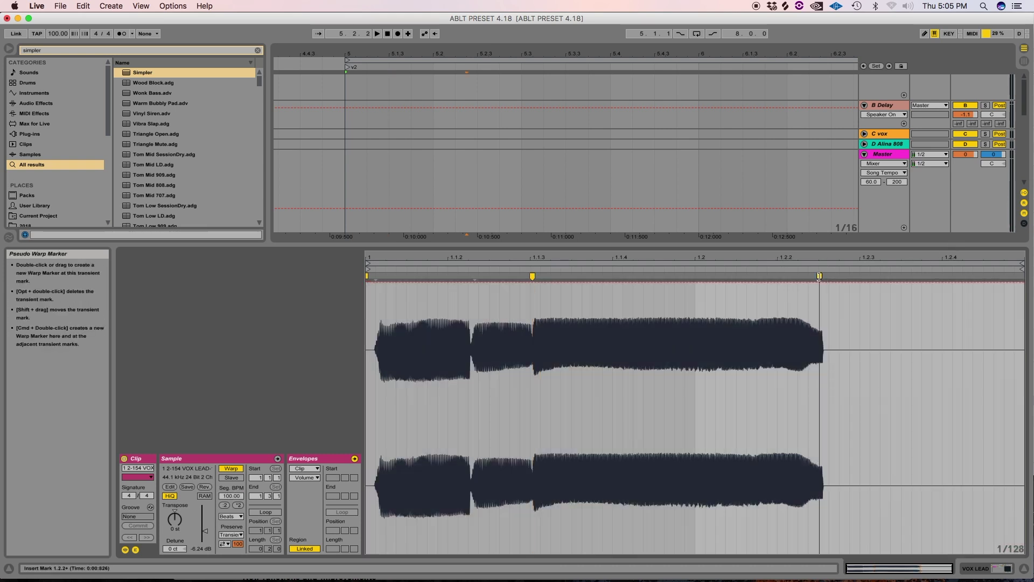
{"action": "left_click_drag", "start_coordinate": [819, 277], "coordinate": [878, 276]}
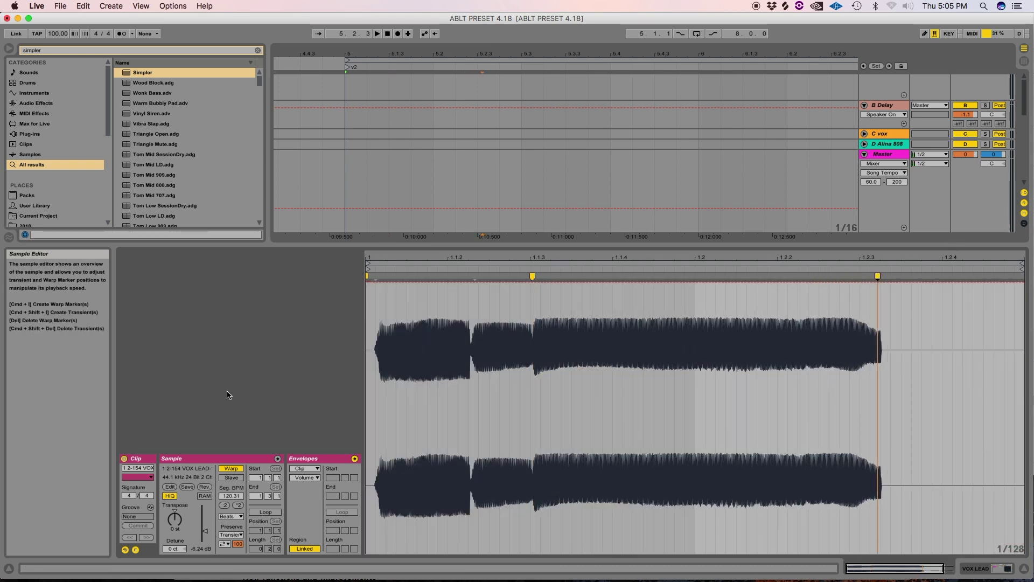
Set the clip's warp mode to Complex and stretch the last note's end slightly further
{"action": "left_click", "coordinate": [233, 517]}
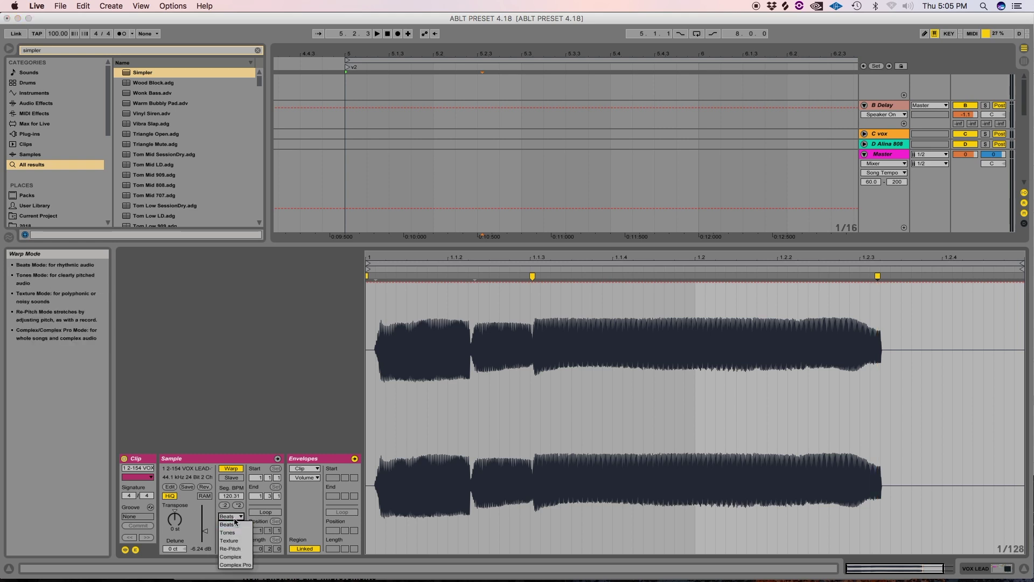
{"action": "left_click", "coordinate": [237, 557]}
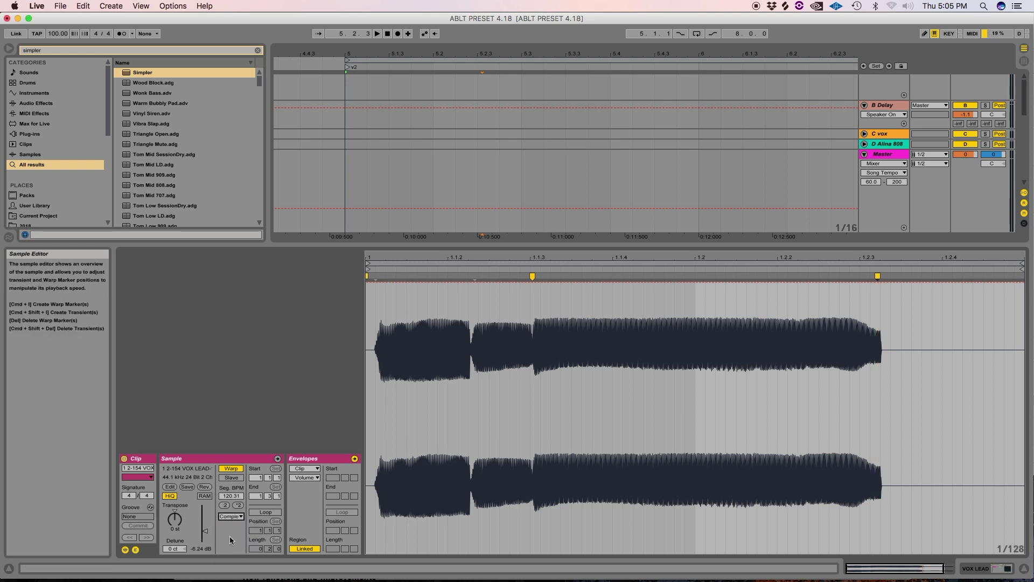
{"action": "left_click_drag", "start_coordinate": [879, 276], "coordinate": [886, 275]}
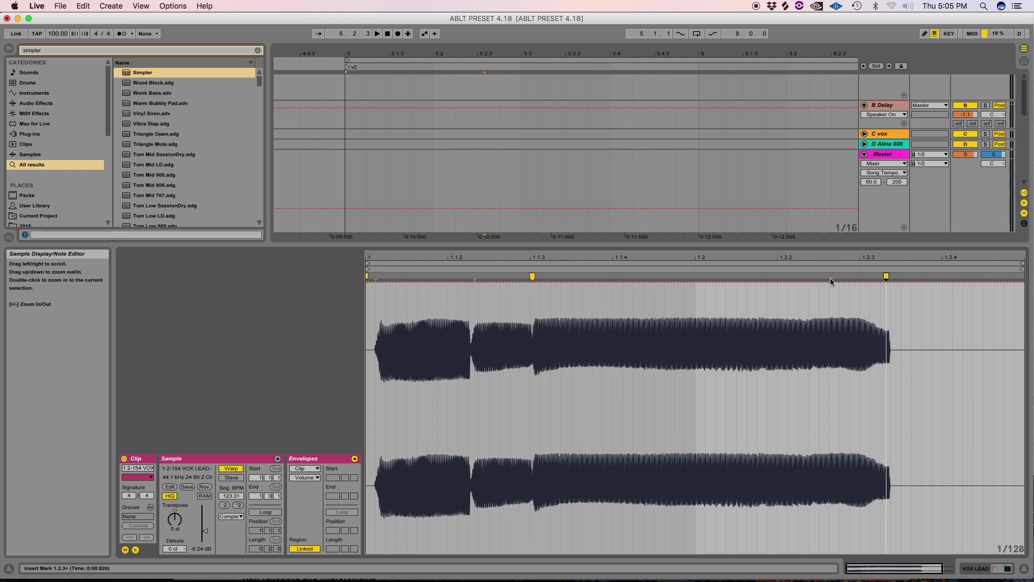
Show the clip's transposition envelope and draw a downward bend of about 2 semitones starting at 1.2
{"action": "left_click", "coordinate": [295, 477]}
{"action": "left_click", "coordinate": [301, 494]}
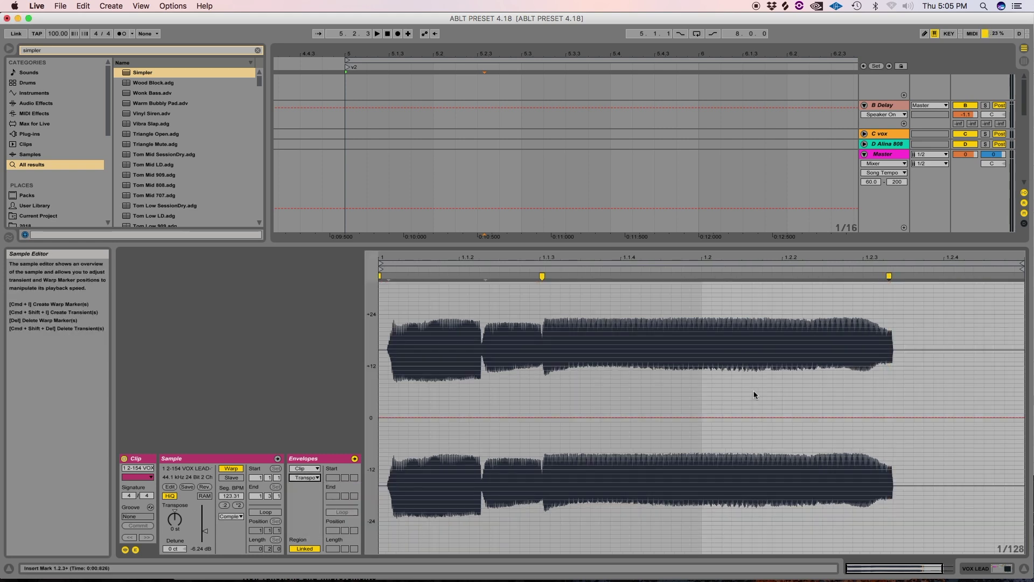
{"action": "left_click", "coordinate": [701, 418]}
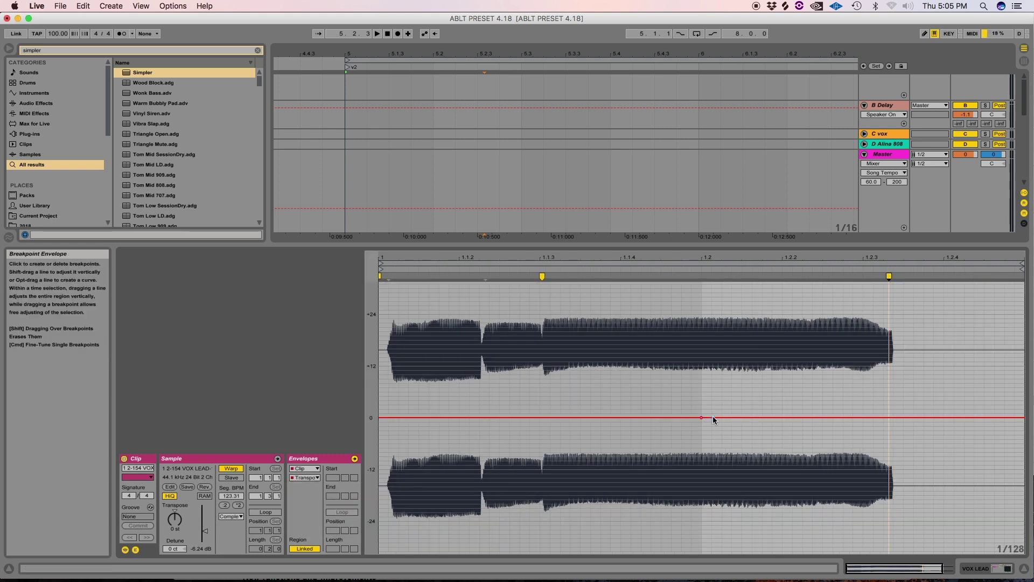
{"action": "left_click_drag", "start_coordinate": [713, 417], "coordinate": [727, 425]}
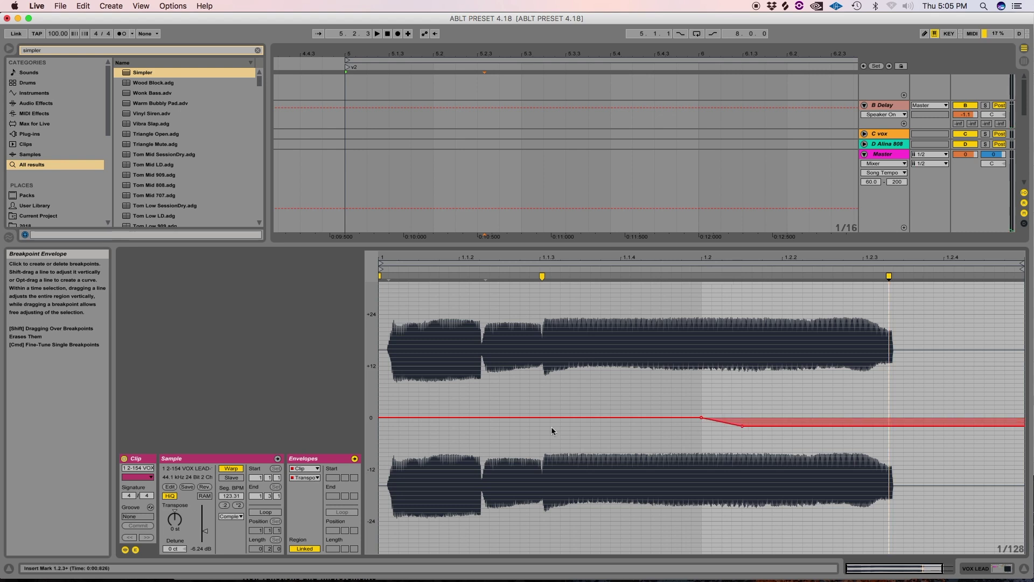
Play back the pitch bend and shift its breakpoints slightly later, to start just past 1.2
{"action": "key", "text": "space"}
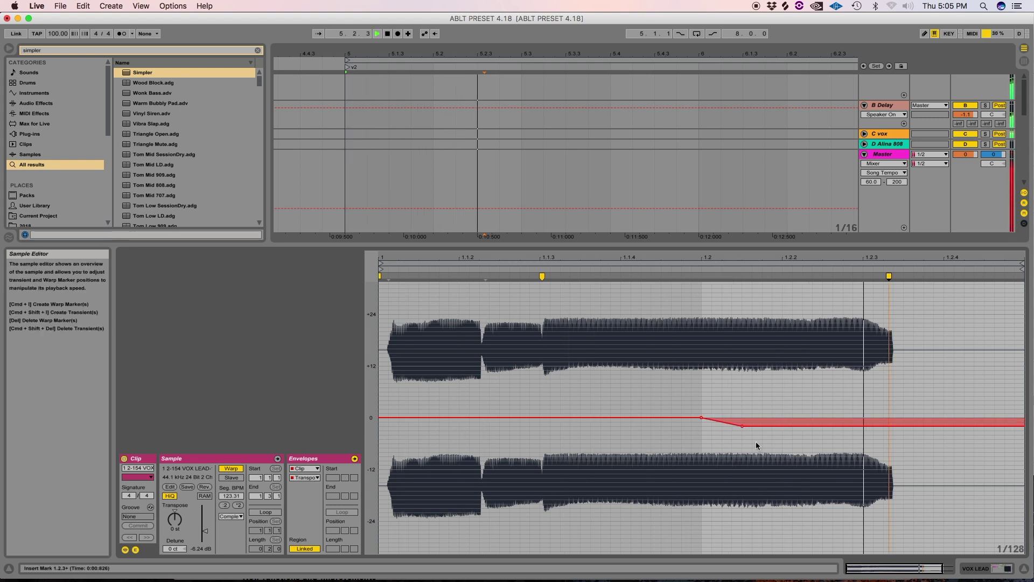
{"action": "left_click_drag", "start_coordinate": [702, 418], "coordinate": [723, 417]}
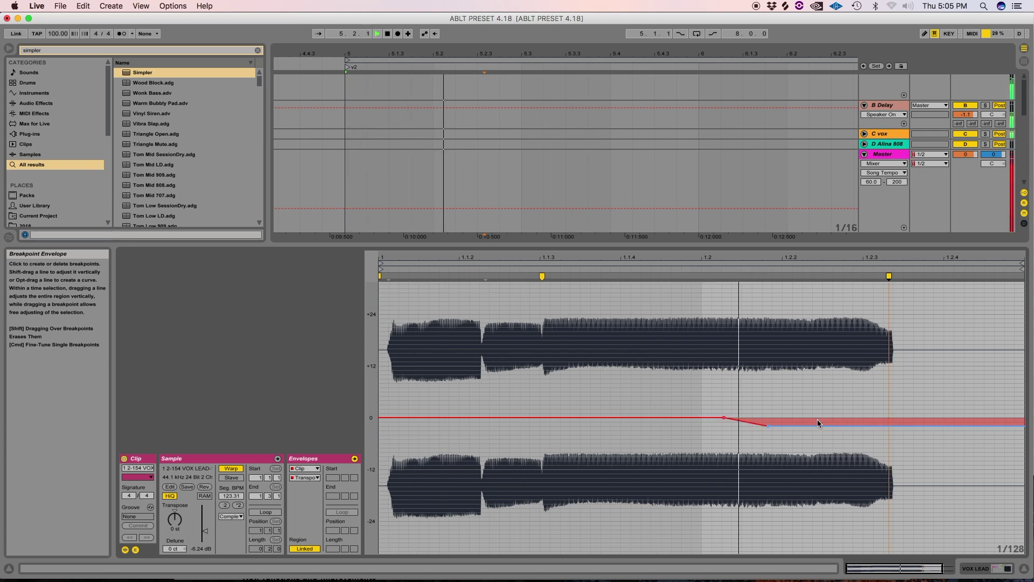
{"action": "key", "text": "space"}
{"action": "key", "text": "space"}
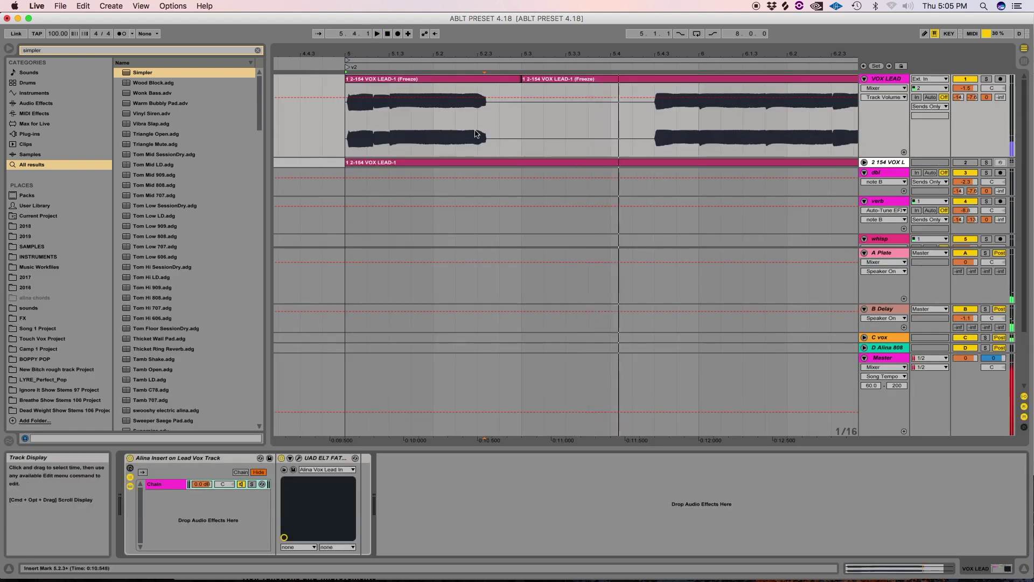
Delete the end of the first VOX LEAD clip from about 5.2.3 to 5.3 and play back the result
{"action": "left_click_drag", "start_coordinate": [522, 136], "coordinate": [484, 136]}
{"action": "key", "text": "Delete"}
{"action": "key", "text": "space"}
{"action": "key", "text": "space"}
Show the fades on the VOX LEAD track and lengthen the fade-out at the end of the first clip
{"action": "left_click", "coordinate": [875, 89]}
{"action": "left_click", "coordinate": [877, 98]}
{"action": "left_click_drag", "start_coordinate": [475, 88], "coordinate": [454, 85]}
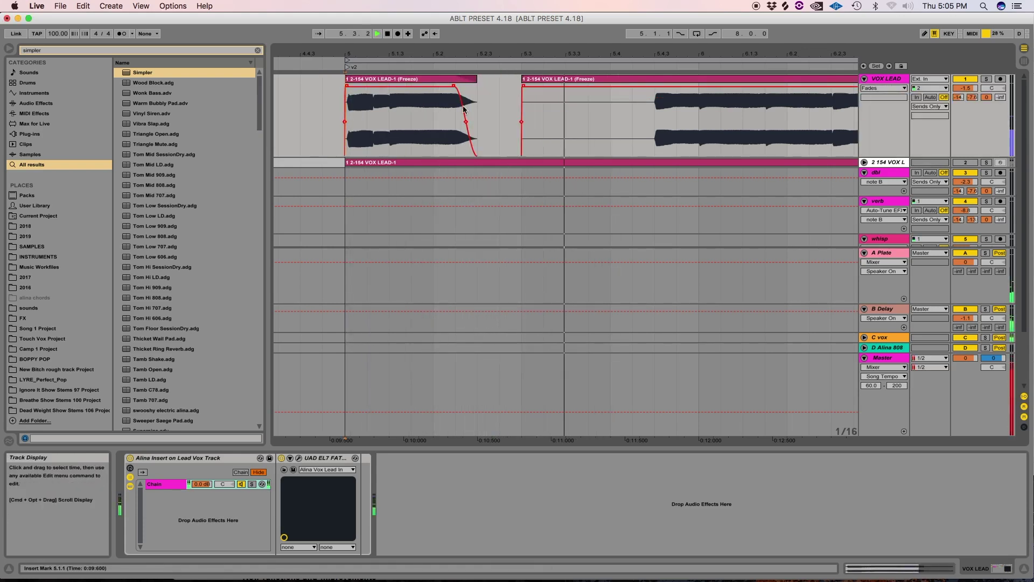
Delete the silent start of the second VOX LEAD clip, from 5.2.4 to 5.4.3
{"action": "left_click_drag", "start_coordinate": [504, 108], "coordinate": [656, 111]}
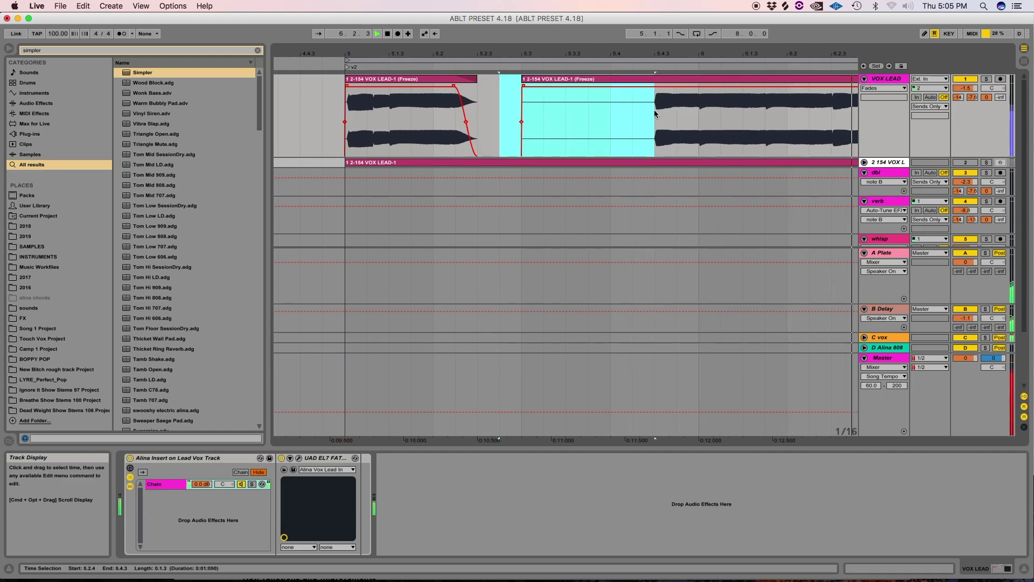
{"action": "key", "text": "Delete"}
{"action": "key", "text": "minus"}
{"action": "key", "text": "minus"}
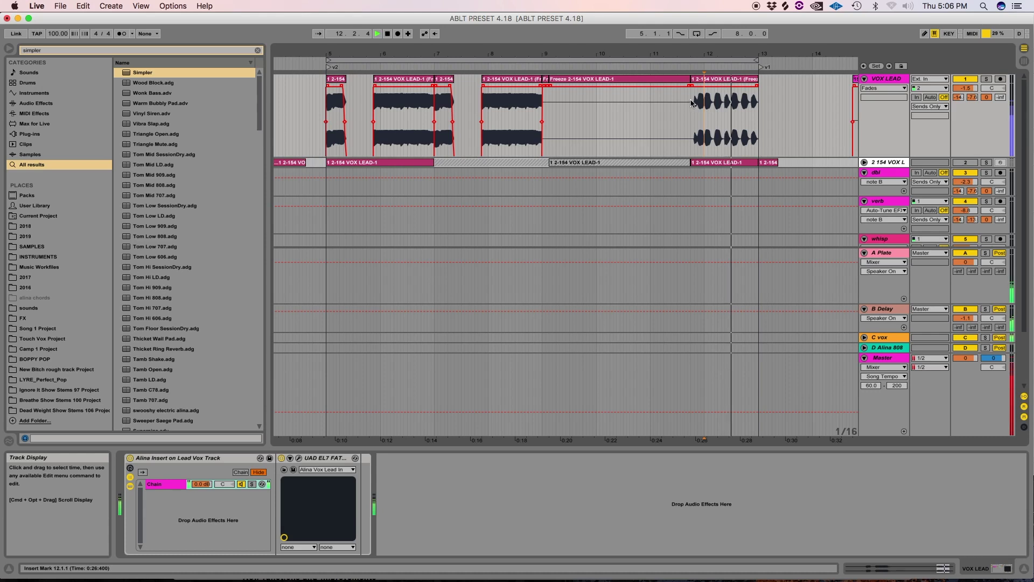
Replace the VOX LEAD clip ending at bar 9 with the pulsing clip from bar 12, moved so it ends at bar 9
{"action": "left_click", "coordinate": [511, 80]}
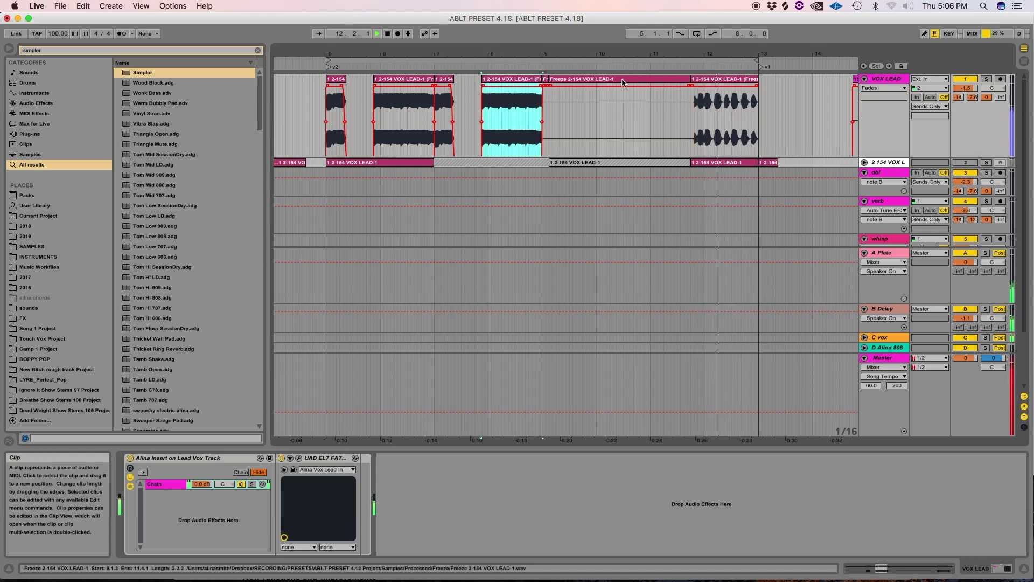
{"action": "key", "text": "Delete"}
{"action": "key", "text": "space"}
{"action": "left_click", "coordinate": [707, 100]}
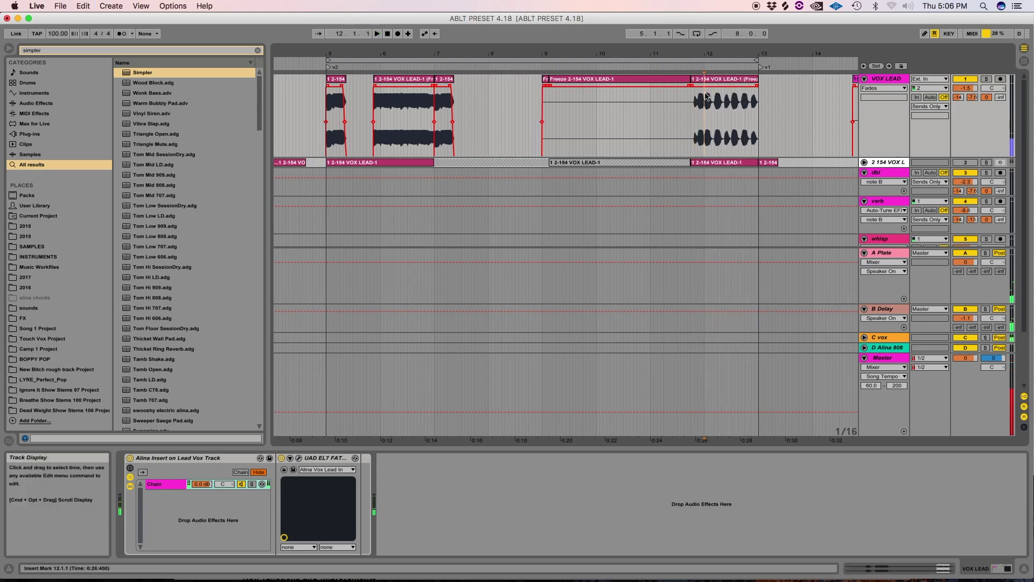
{"action": "left_click_drag", "start_coordinate": [722, 86], "coordinate": [600, 107]}
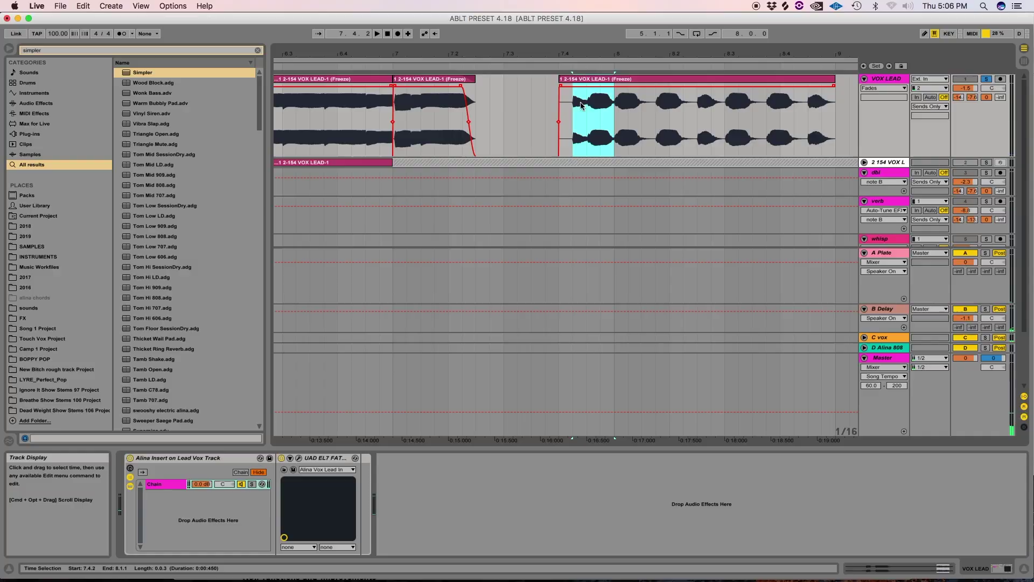
Delete the beginning of the moved pulsing clip up to 7.4.3
{"action": "left_click", "coordinate": [587, 108]}
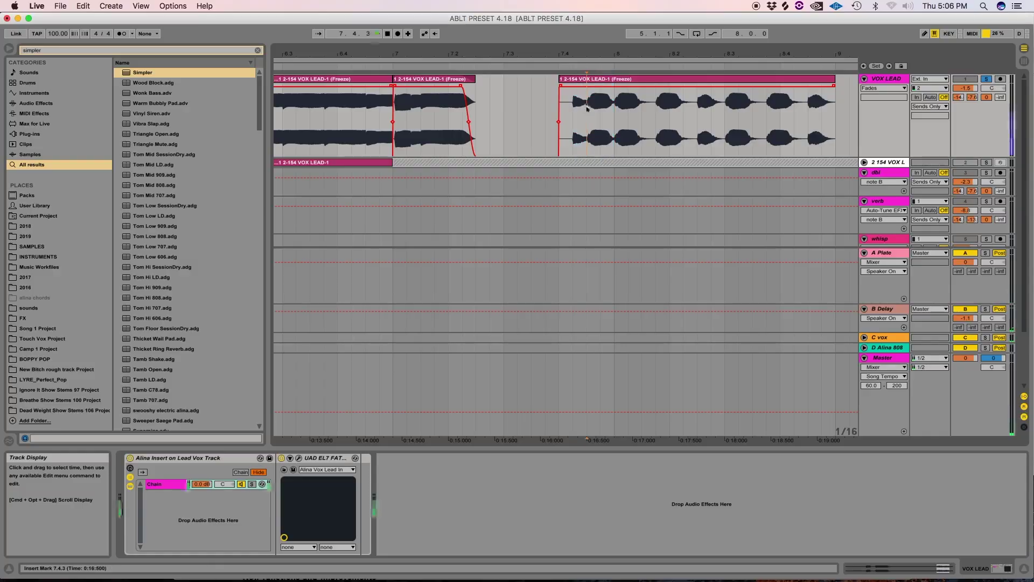
{"action": "left_click_drag", "start_coordinate": [587, 108], "coordinate": [517, 108]}
{"action": "key", "text": "Delete"}
Split the pulsing VOX LEAD clip at 8.1.1 and select the short slice before the cut
{"action": "left_click", "coordinate": [613, 107]}
{"action": "left_click", "coordinate": [609, 79]}
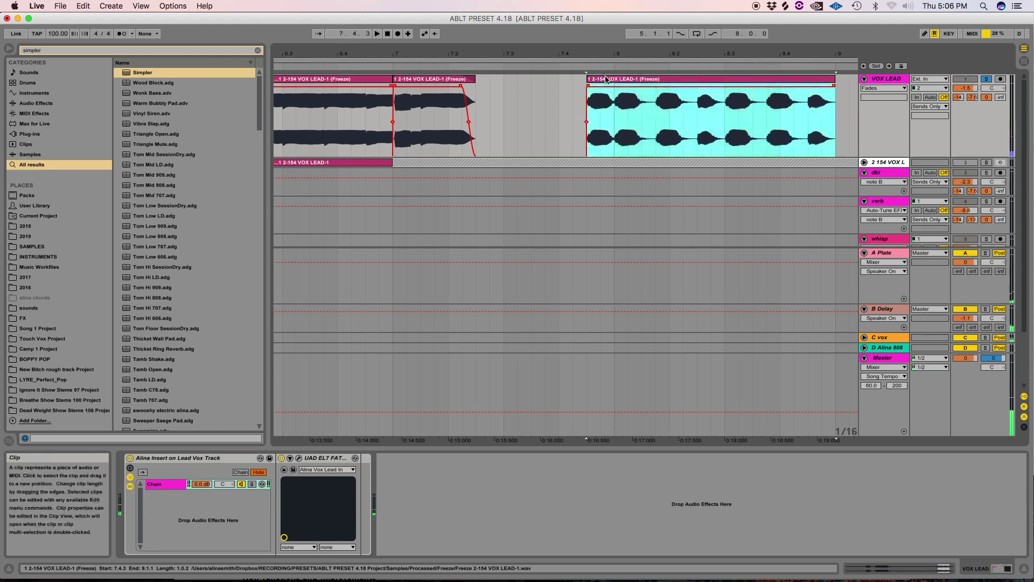
{"action": "left_click", "coordinate": [611, 99]}
{"action": "key", "text": "super+e"}
{"action": "left_click", "coordinate": [608, 80]}
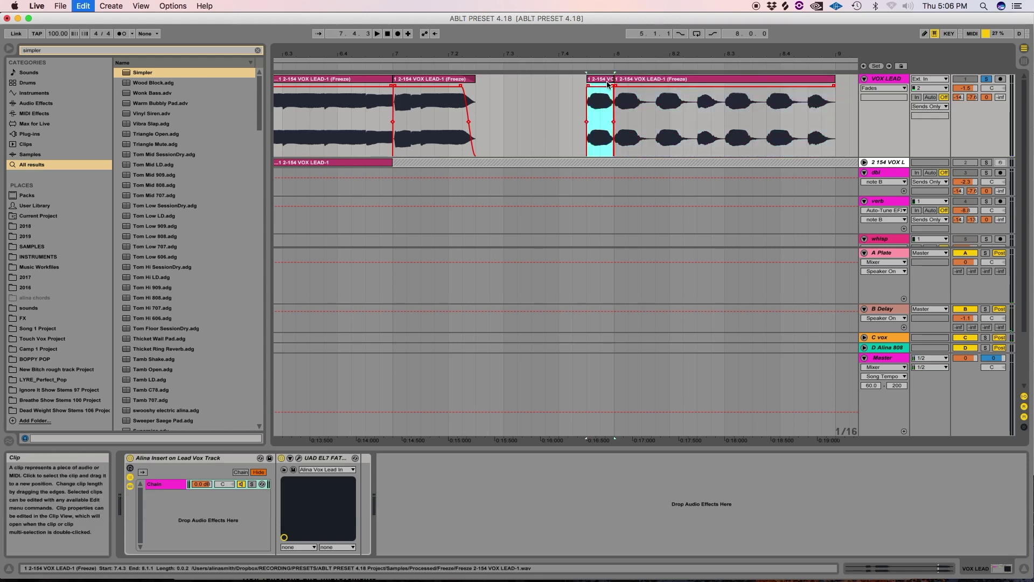
Open the short slice's transposition envelope and draw an upward bend from about -2 to 0 semitones within the slice
{"action": "double_click", "coordinate": [607, 84]}
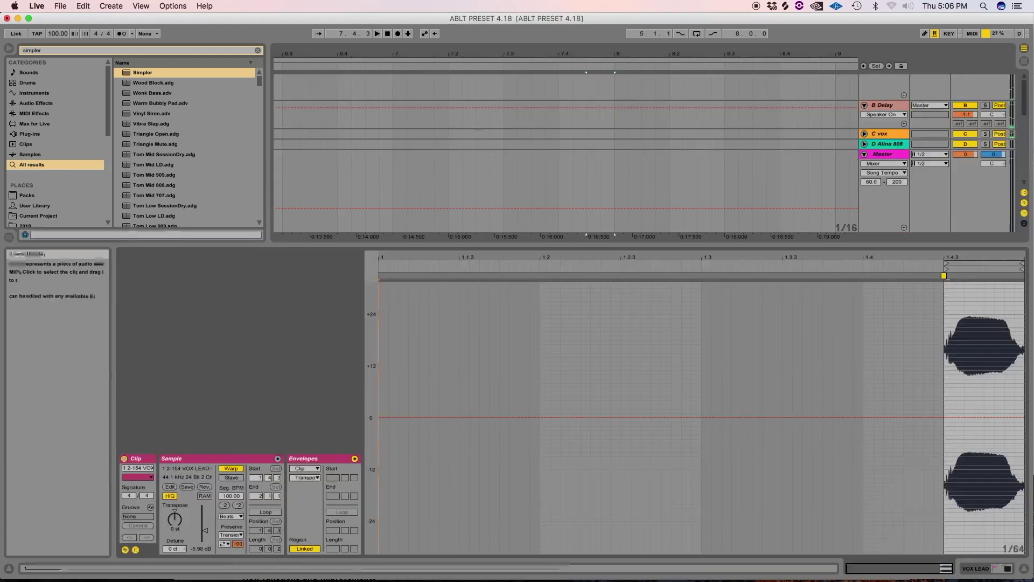
{"action": "left_click", "coordinate": [307, 478]}
{"action": "left_click", "coordinate": [309, 490]}
{"action": "left_click", "coordinate": [985, 418]}
{"action": "mouse_move", "coordinate": [969, 418]}
{"action": "left_mouse_down"}
{"action": "mouse_move", "coordinate": [957, 430]}
{"action": "mouse_move", "coordinate": [970, 426]}
{"action": "left_mouse_up"}
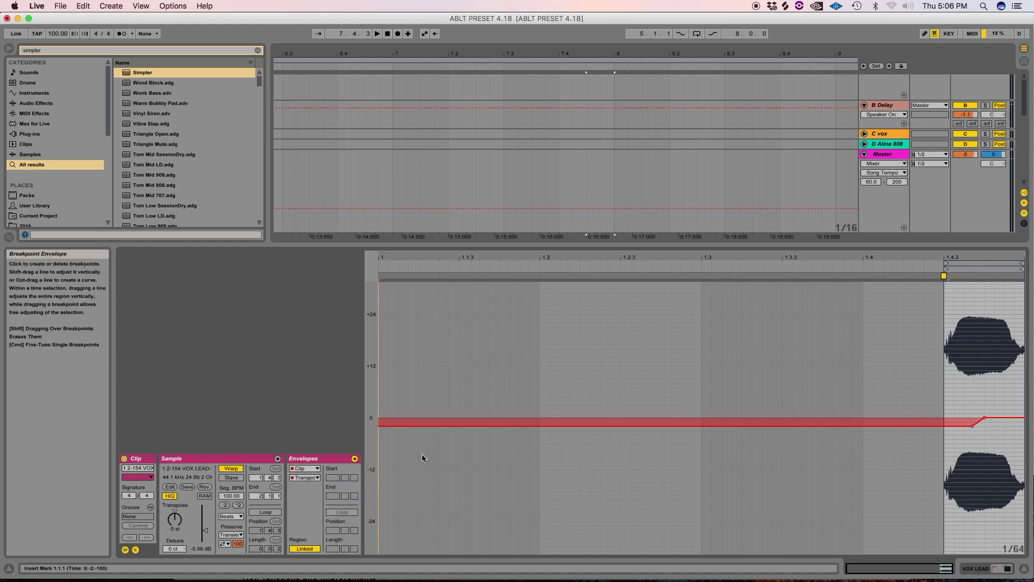
Change the short slice's warp setting and play back the pitch bend from 7.4.3
{"action": "left_click", "coordinate": [231, 535]}
{"action": "left_click", "coordinate": [232, 557]}
{"action": "key", "text": "space"}
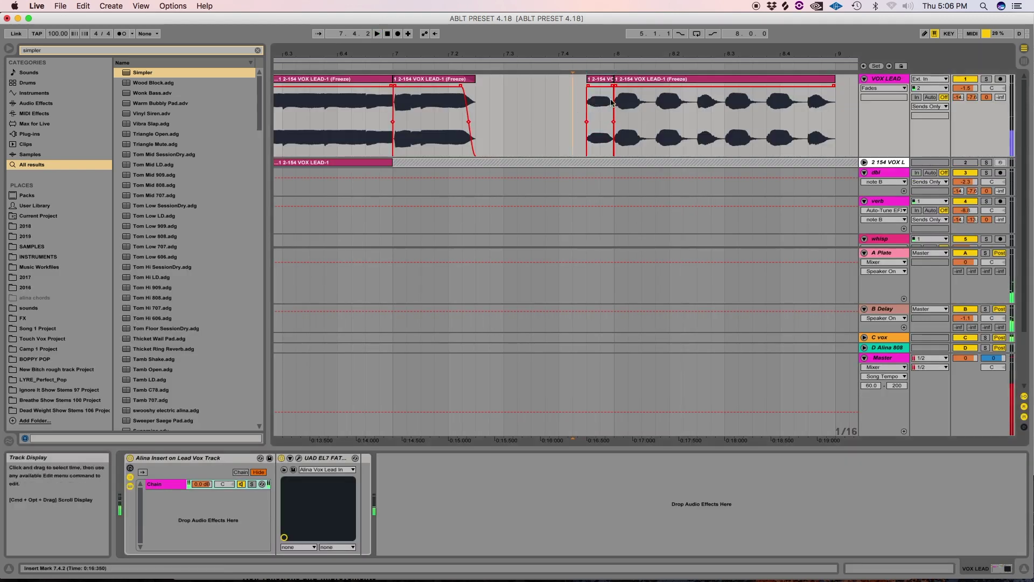
{"action": "key", "text": "minus"}
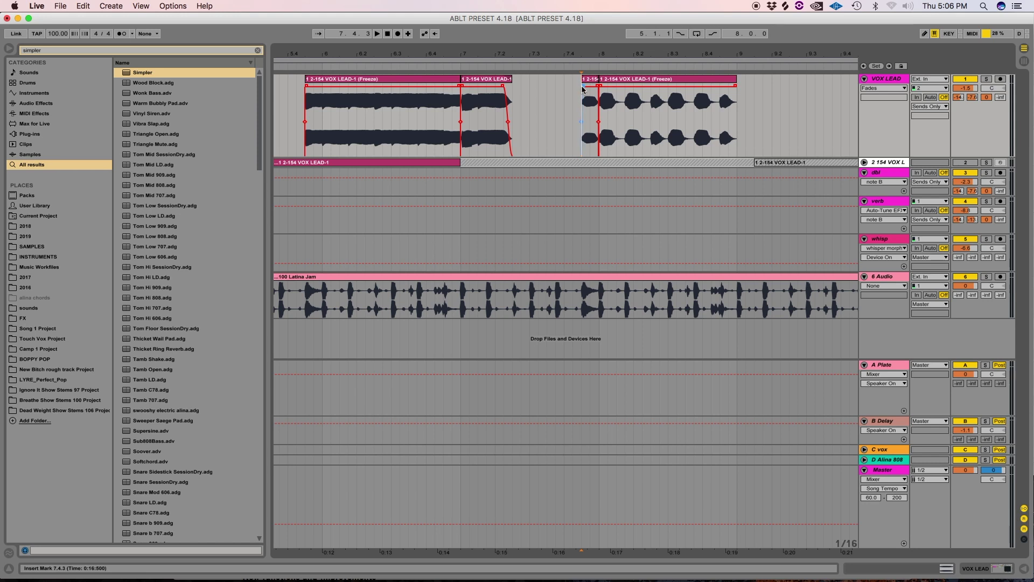
{"action": "key", "text": "space"}
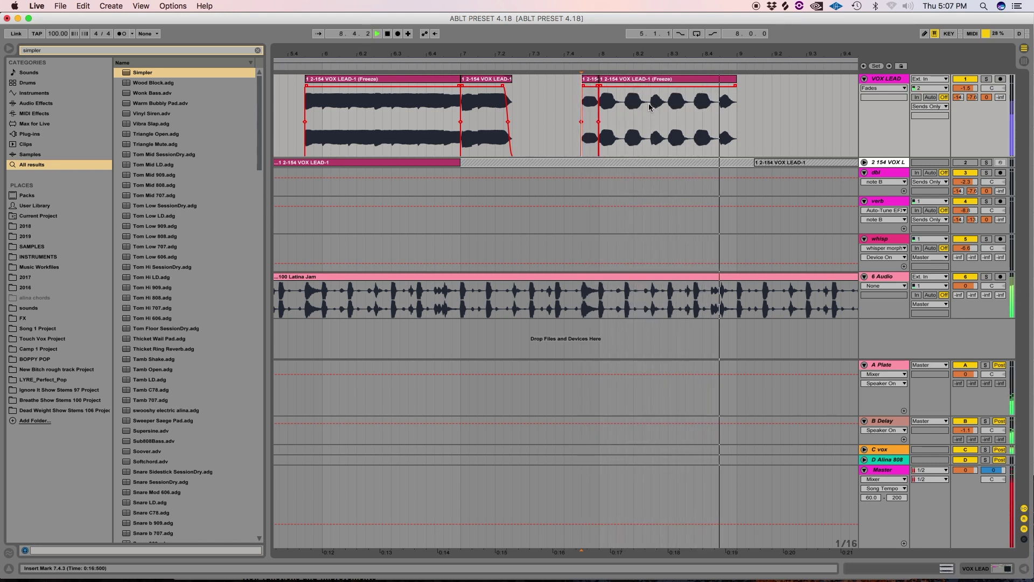
{"action": "key", "text": "space"}
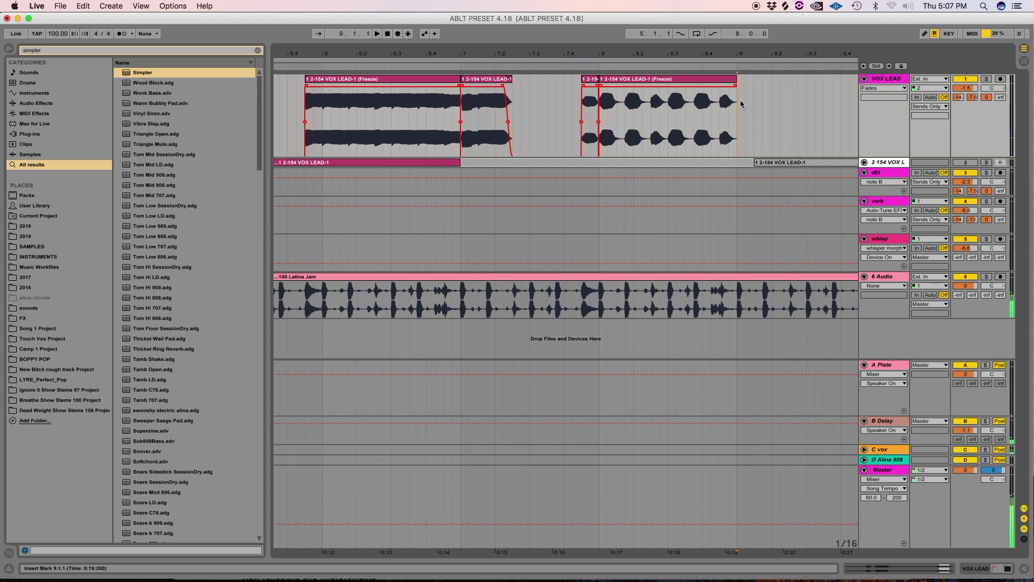
Delete the leftover frozen VOX LEAD audio after bar 9
{"action": "key", "text": "minus"}
{"action": "left_click", "coordinate": [795, 80]}
{"action": "key", "text": "Delete"}
Loop bars 5 to 9 and set the VOX LEAD track volume to -1.4 dB during playback
{"action": "left_click_drag", "start_coordinate": [705, 111], "coordinate": [483, 117]}
{"action": "key", "text": "super+l"}
{"action": "key", "text": "space"}
{"action": "left_click_drag", "start_coordinate": [965, 88], "coordinate": [965, 89]}
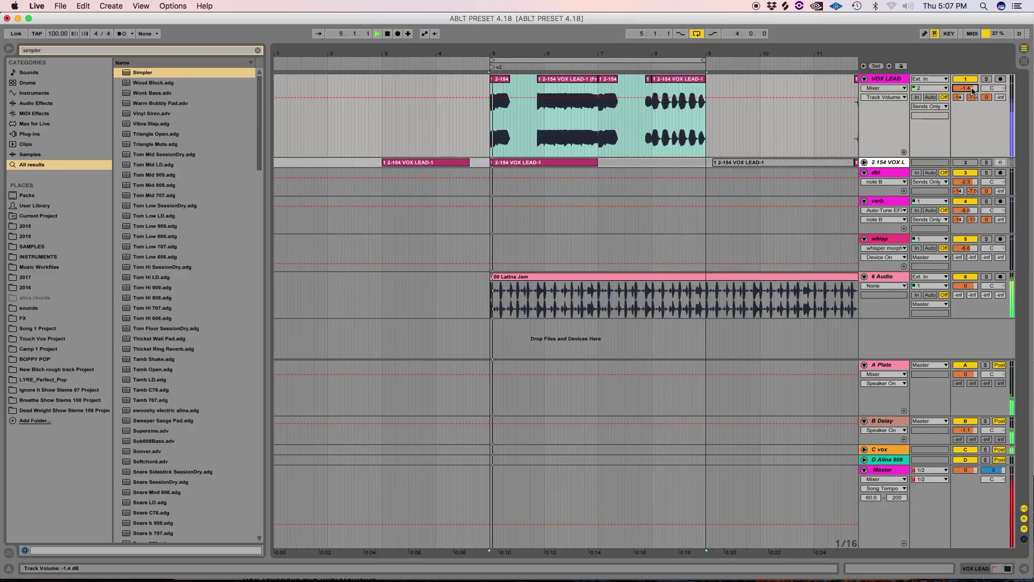
{"action": "key", "text": "space"}
Duplicate the VOX LEAD track
{"action": "left_click", "coordinate": [719, 141]}
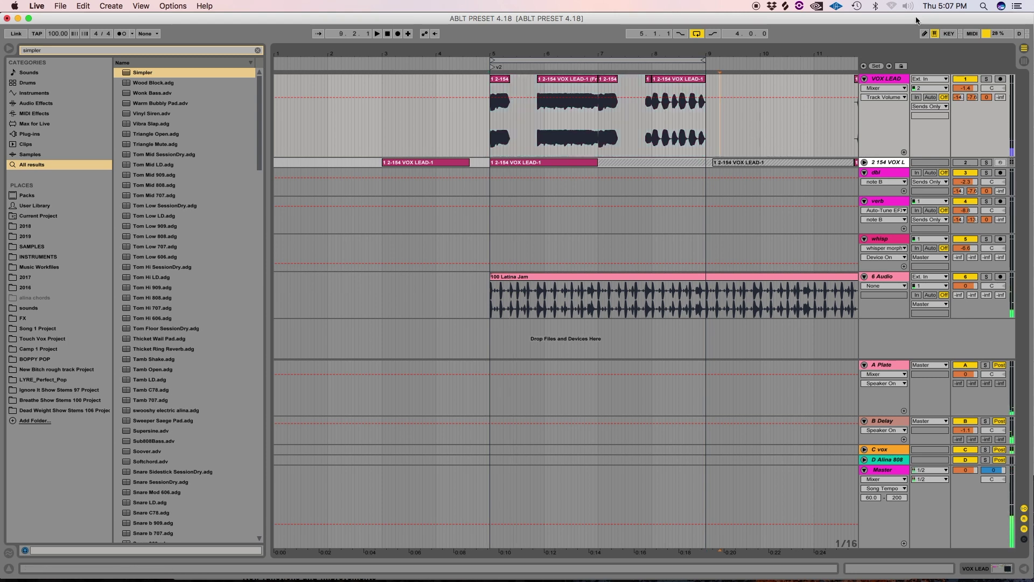
{"action": "key", "text": "super+d"}
{"action": "left_click", "coordinate": [592, 206]}
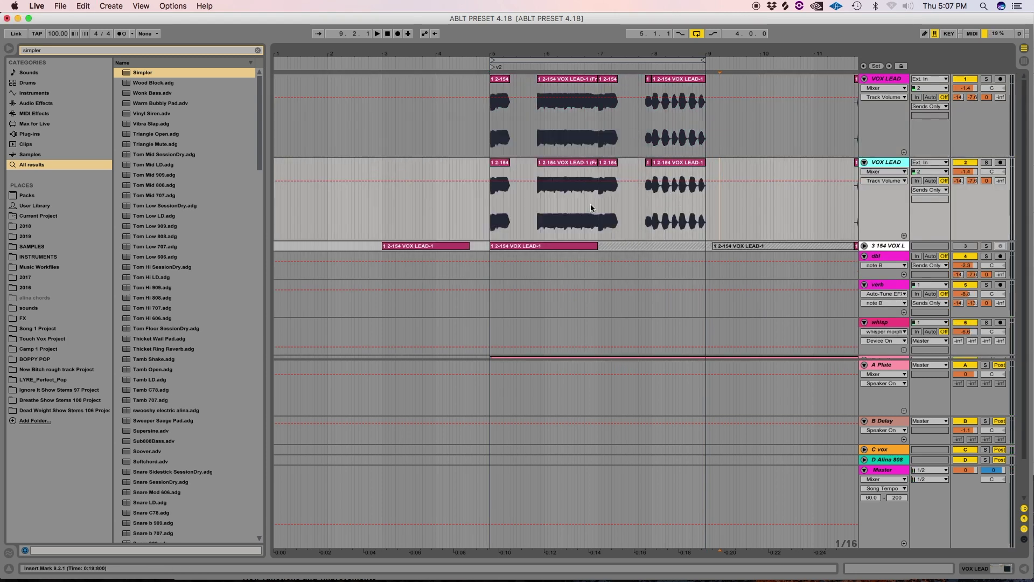
Set the grid to 1 bar and consolidate the duplicate track's clips from 5.1.1 to 9.1.1 into one
{"action": "right_click", "coordinate": [716, 208]}
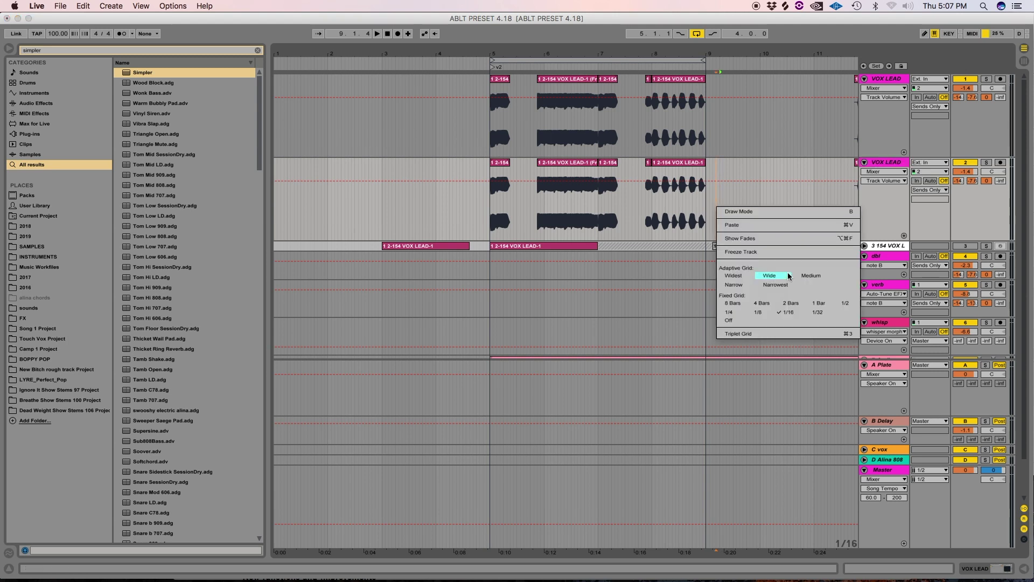
{"action": "left_click", "coordinate": [823, 302]}
{"action": "left_click_drag", "start_coordinate": [707, 189], "coordinate": [488, 198]}
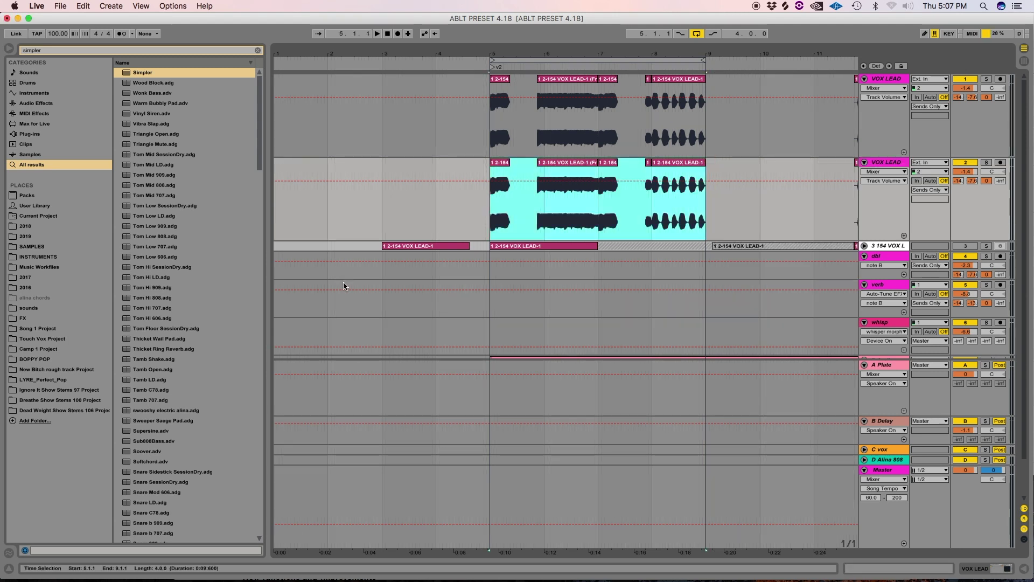
Adjust the consolidated clip's warp mode and lower the duplicate VOX LEAD track's volume to -10.1 dB
{"action": "key", "text": "super+alt+l"}
{"action": "left_click", "coordinate": [230, 518]}
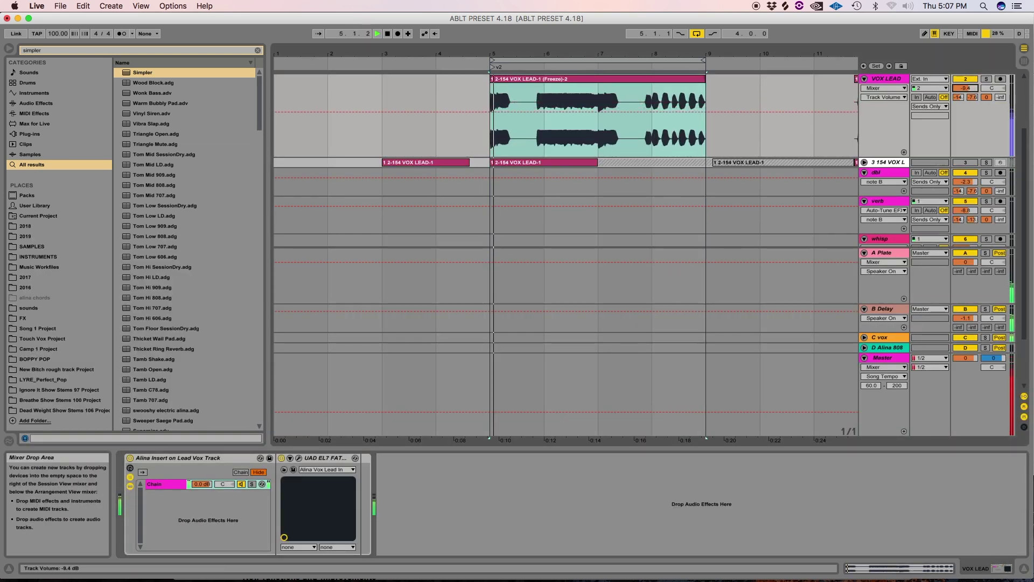
{"action": "left_click_drag", "start_coordinate": [1026, 152], "coordinate": [1020, 21]}
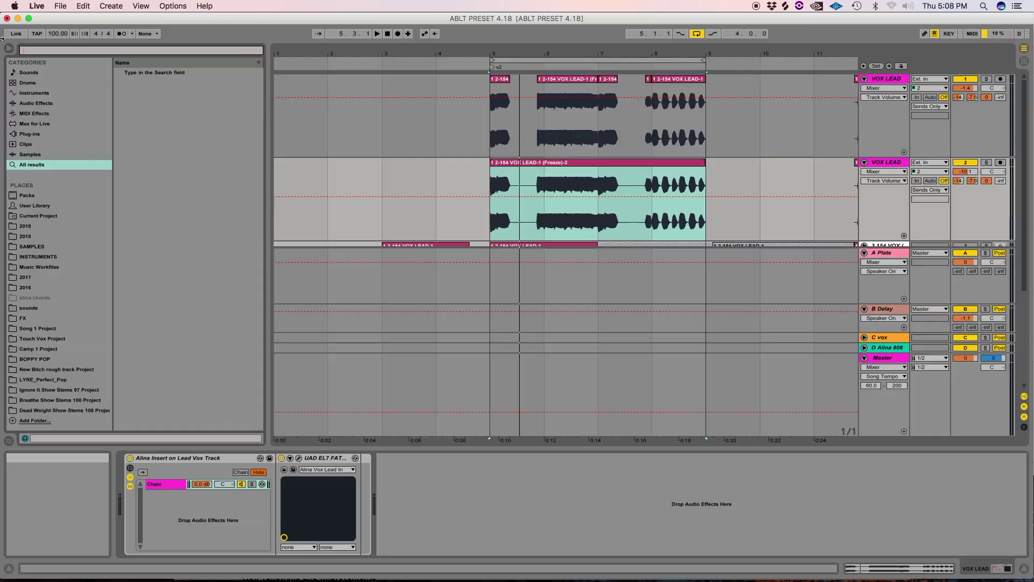
Search the browser for "little alter" and add LittleAlterBoy to the original VOX LEAD track
{"action": "type", "text": "little al"}
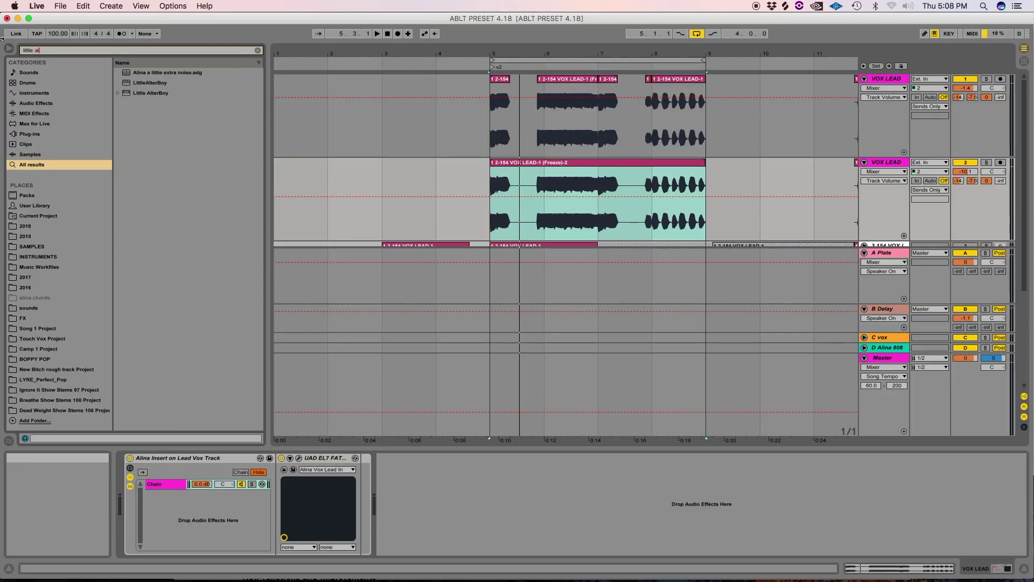
{"action": "type", "text": "ter"}
{"action": "left_click_drag", "start_coordinate": [161, 73], "coordinate": [203, 83]}
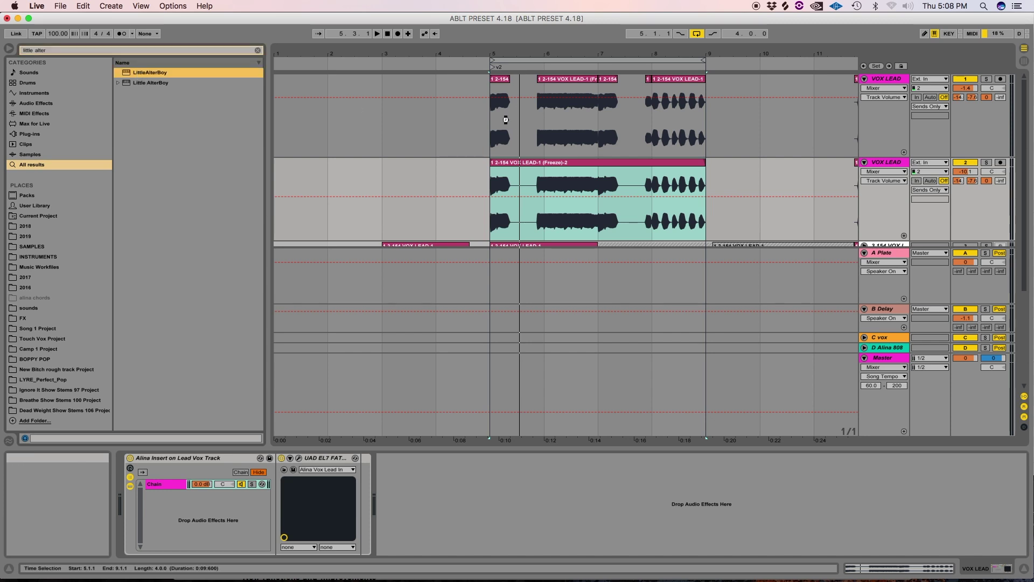
{"action": "left_click_drag", "start_coordinate": [505, 120], "coordinate": [505, 119]}
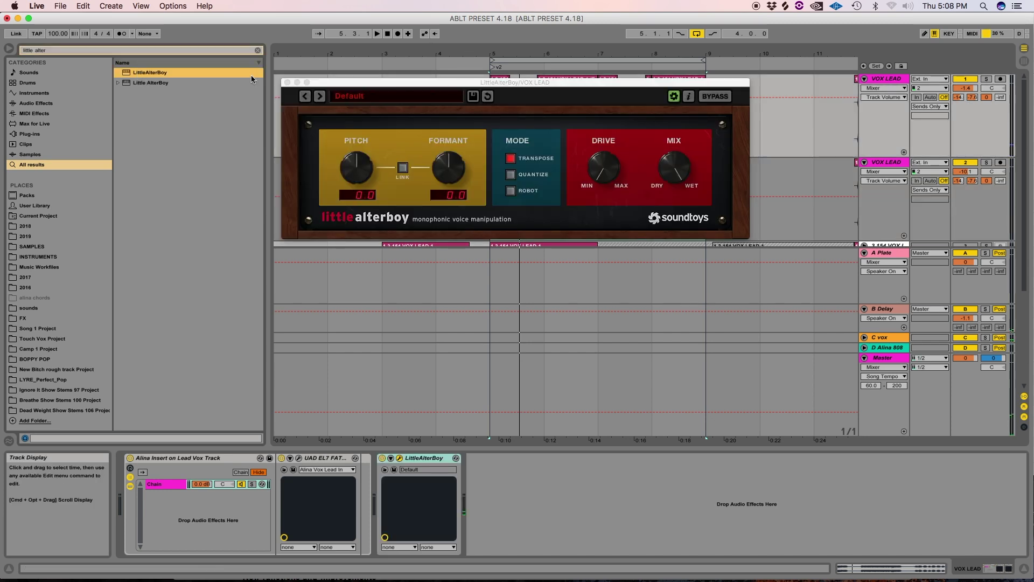
Close the LittleAlterBoy window, show its Formant automation on the original VOX LEAD track, and solo that track
{"action": "left_click", "coordinate": [287, 82]}
{"action": "left_click", "coordinate": [884, 88]}
{"action": "left_click", "coordinate": [883, 137]}
{"action": "left_click", "coordinate": [883, 97]}
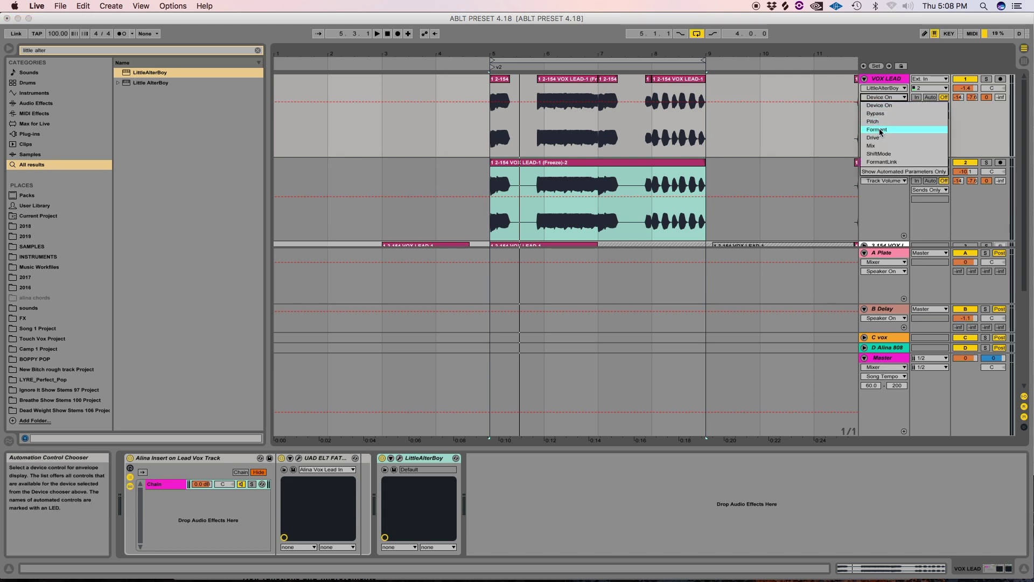
{"action": "left_click", "coordinate": [881, 130]}
{"action": "left_click", "coordinate": [986, 79]}
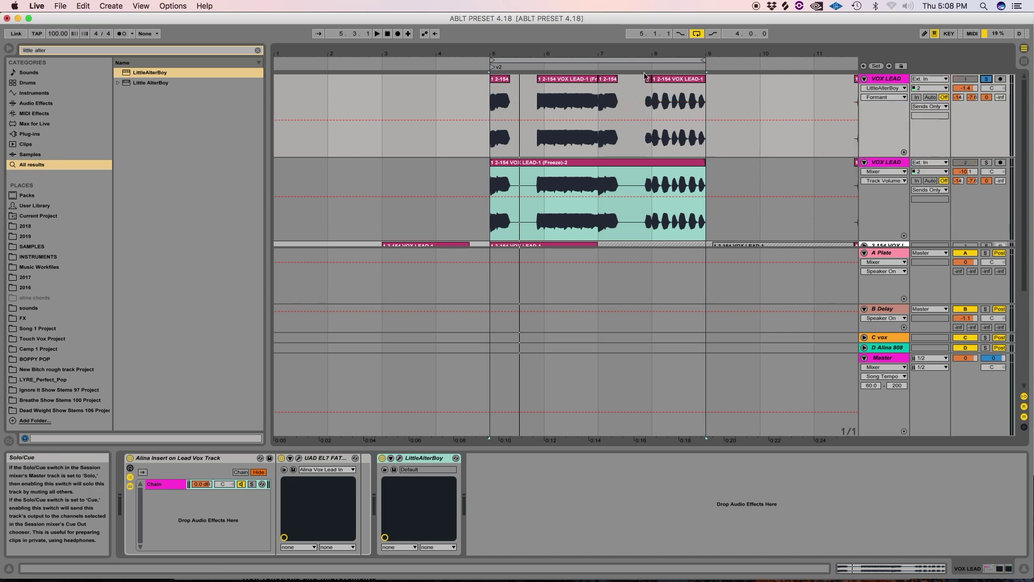
Draw a short Formant automation dip at bar 5 that recovers within the first vocal clip, and play it back
{"action": "left_click", "coordinate": [492, 141]}
{"action": "key", "text": "plus"}
{"action": "key", "text": "plus"}
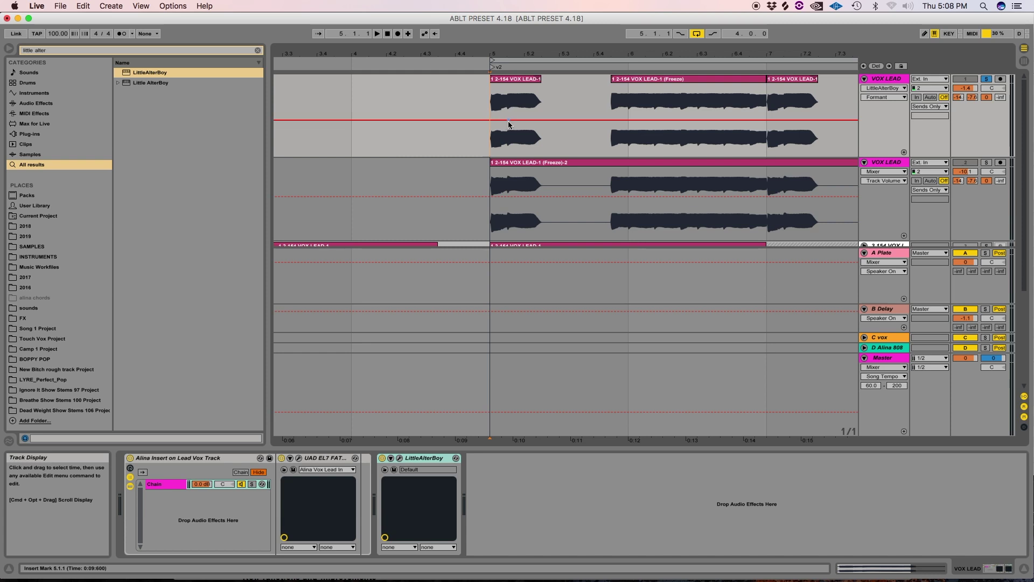
{"action": "left_click_drag", "start_coordinate": [482, 119], "coordinate": [485, 140]}
{"action": "key", "text": "space"}
{"action": "left_click", "coordinate": [485, 158]}
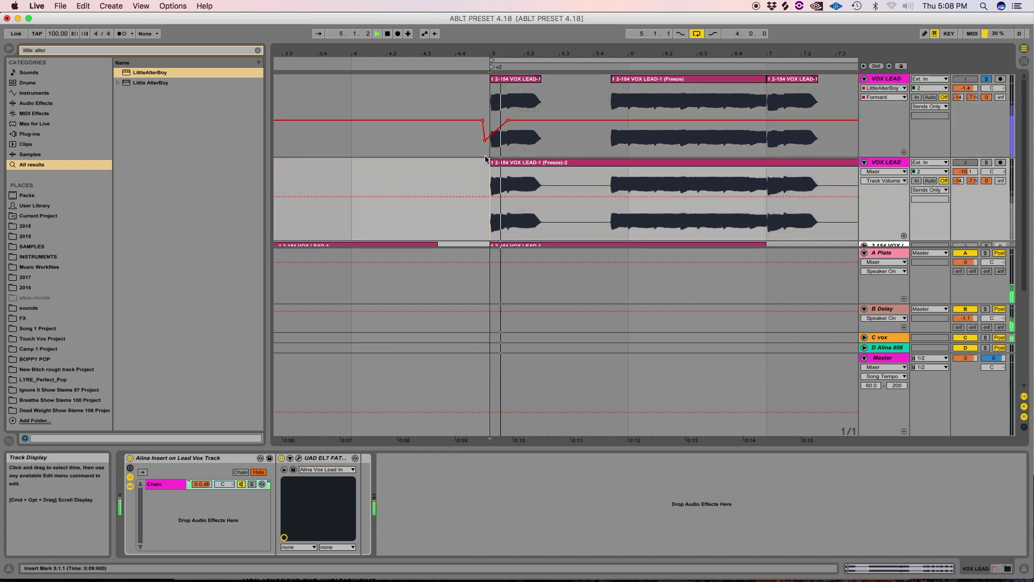
Draw a Formant dip at the start of the second vocal clip with a gradual rise back to its middle, and play it
{"action": "left_click", "coordinate": [602, 121]}
{"action": "left_click", "coordinate": [697, 122]}
{"action": "left_click_drag", "start_coordinate": [619, 122], "coordinate": [620, 135]}
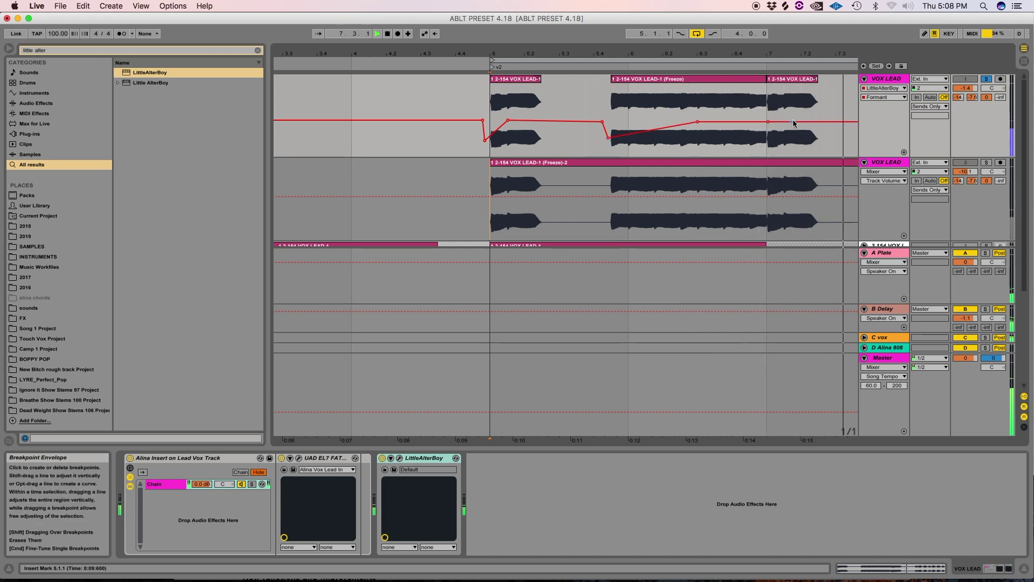
{"action": "left_click", "coordinate": [611, 104]}
{"action": "key", "text": "space"}
Draw a short Formant automation dip at bar 7, where the third vocal clip begins
{"action": "left_click_drag", "start_coordinate": [768, 121], "coordinate": [763, 120]}
{"action": "key", "text": "minus"}
{"action": "key", "text": "minus"}
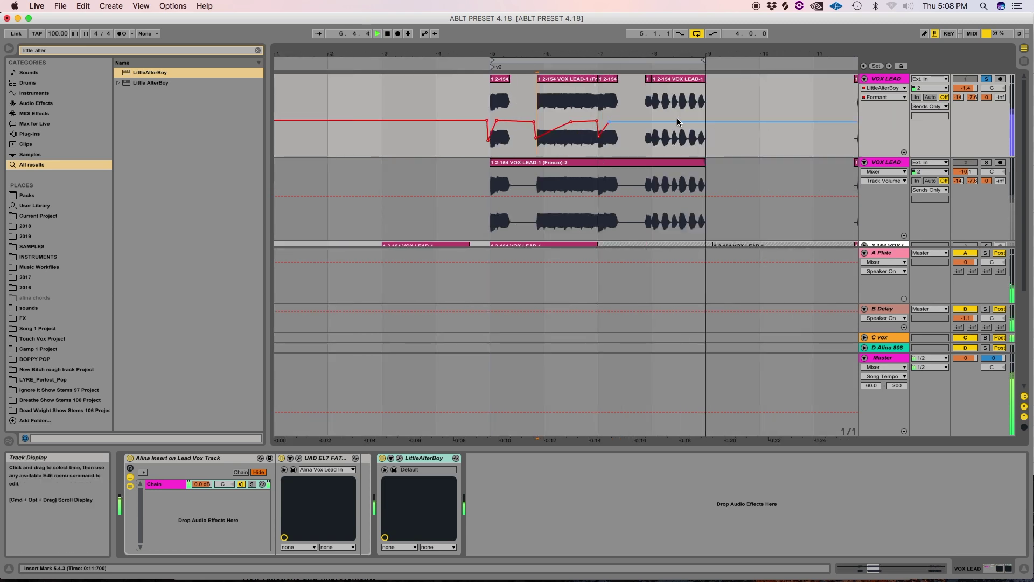
Ramp the Formant automation up across the pulsing clips to about 0.70 near bar 9, falling back just after
{"action": "left_click", "coordinate": [634, 123]}
{"action": "left_click", "coordinate": [717, 123]}
{"action": "left_click_drag", "start_coordinate": [709, 122], "coordinate": [708, 111]}
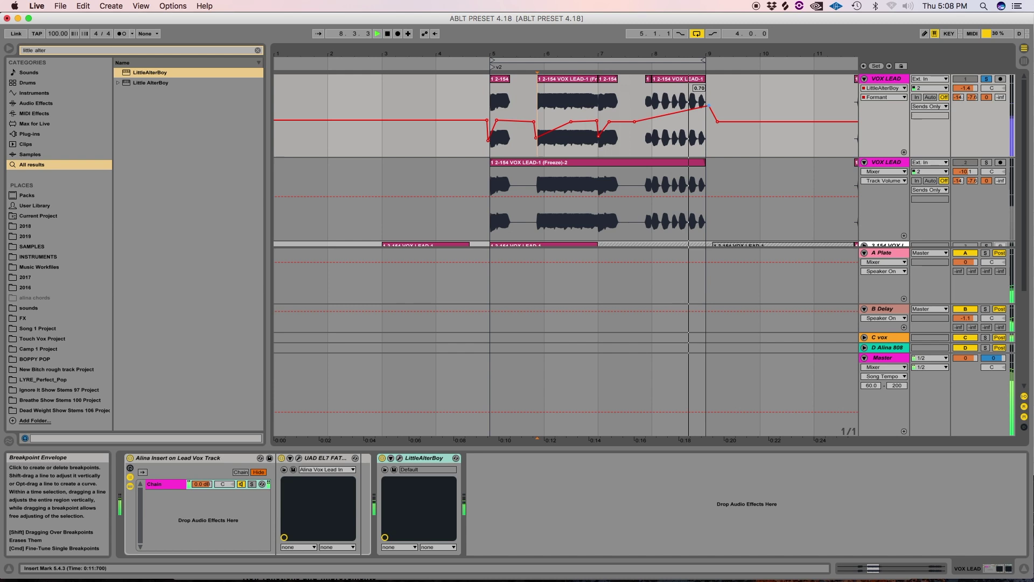
{"action": "key", "text": "space"}
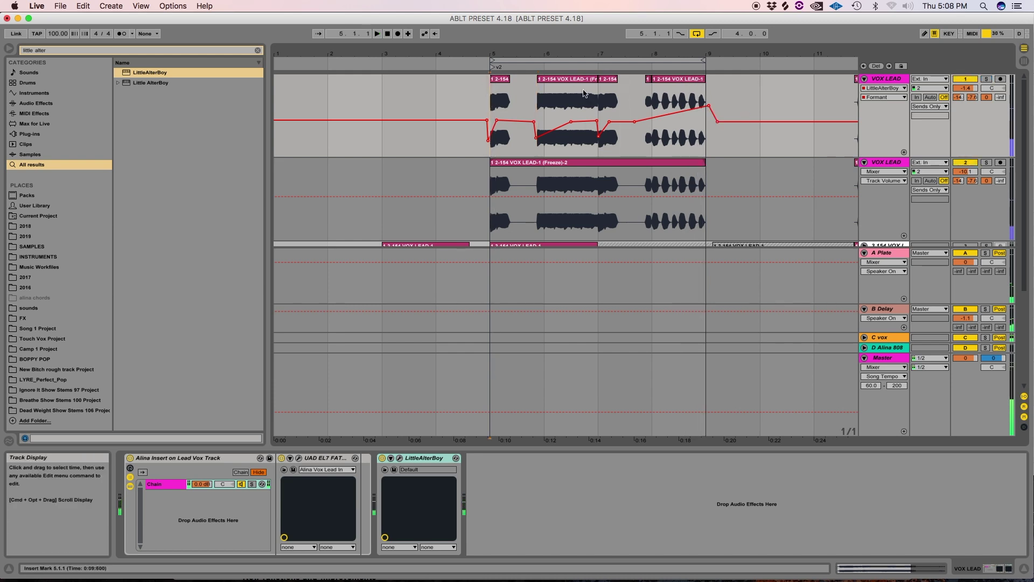
Play both VOX LEAD tracks together from bar 5, turn off the loop, and hide the device view
{"action": "left_click_drag", "start_coordinate": [489, 80], "coordinate": [713, 97]}
{"action": "key", "text": "space"}
{"action": "left_click", "coordinate": [696, 34]}
{"action": "key", "text": "alt+super+l"}
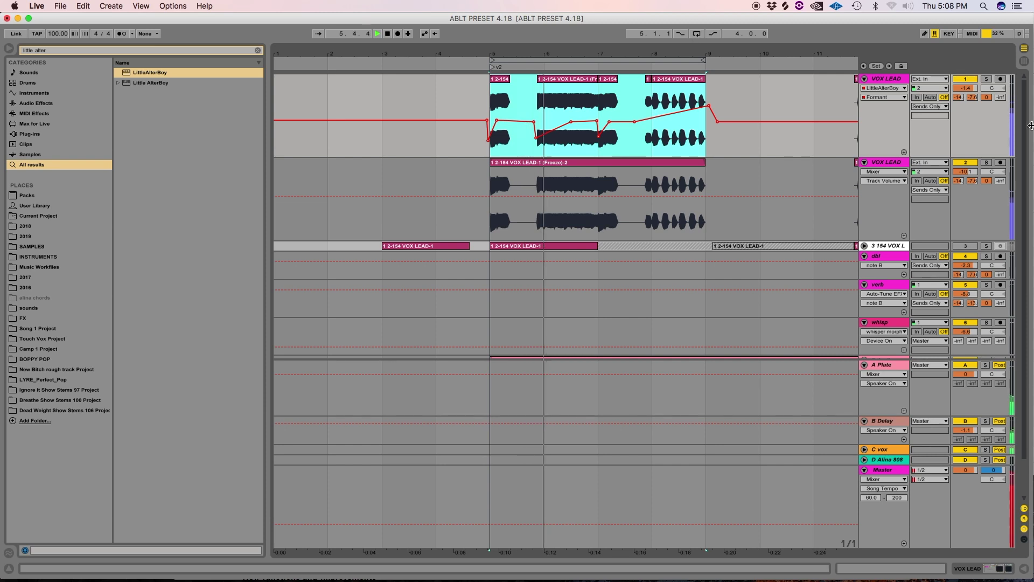